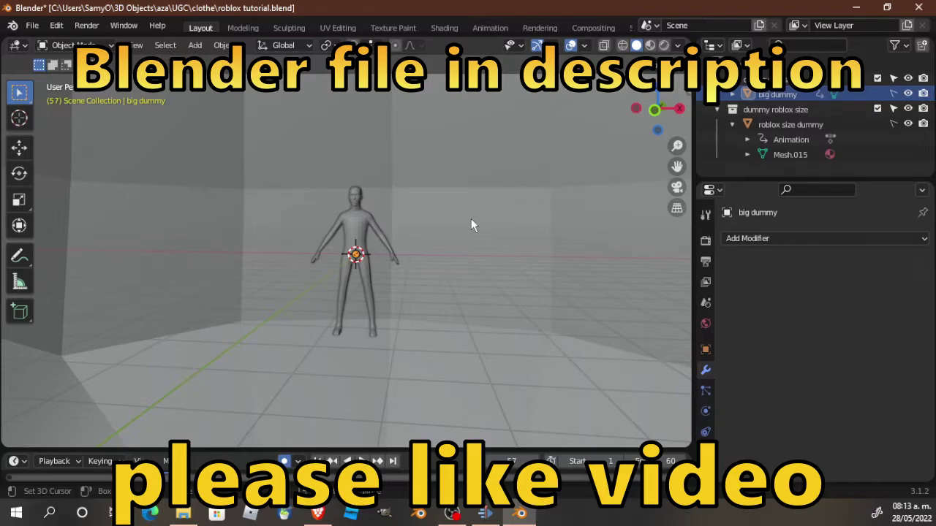
# Select the big dummy and center the view on it.
pyautogui.press('.')
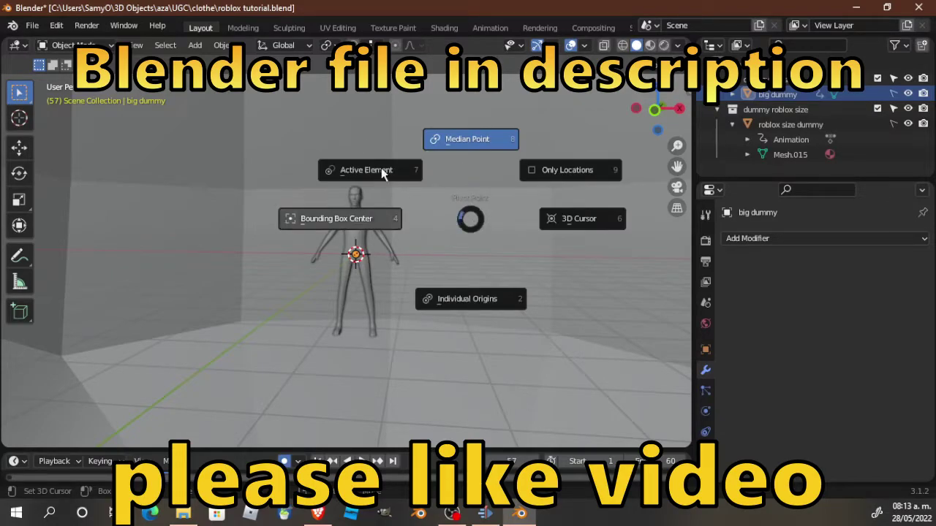
pyautogui.click(660, 375)
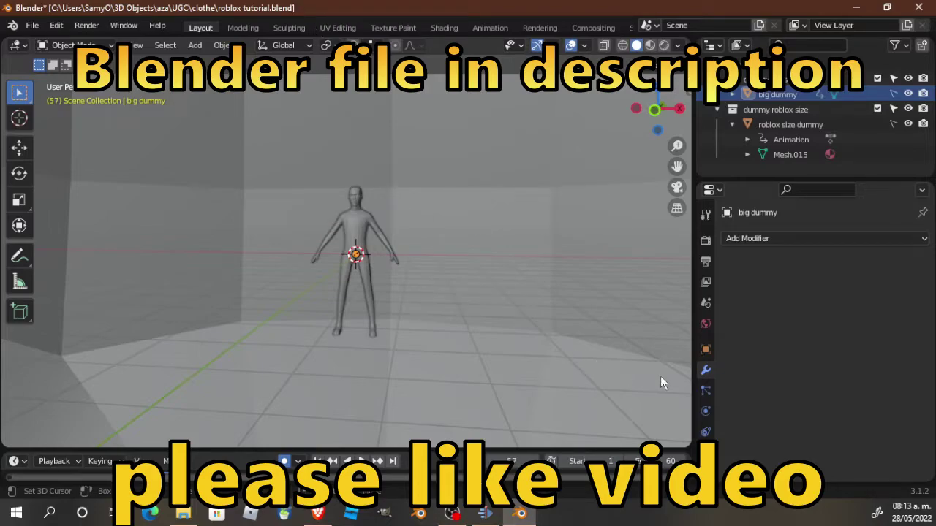
pyautogui.scroll(-8, 338, 263)
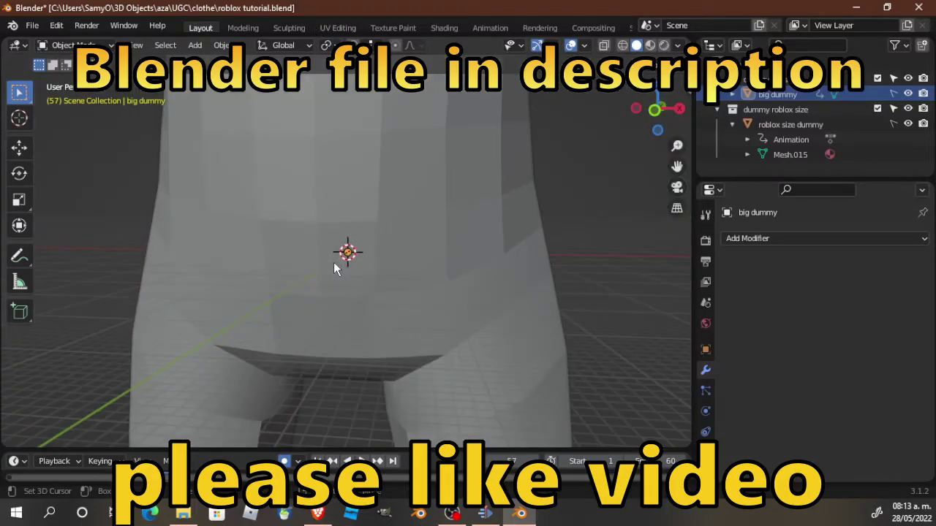
pyautogui.scroll(-4, 334, 268)
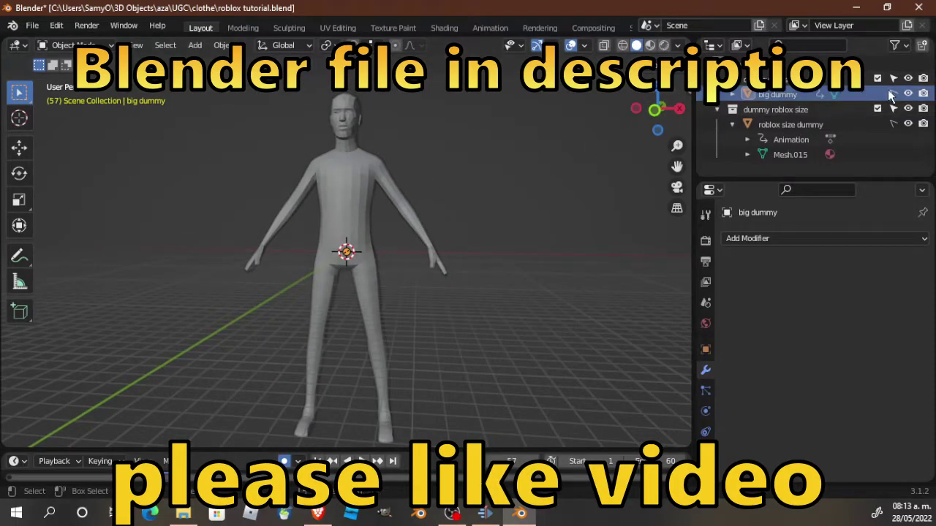
pyautogui.click(354, 191)
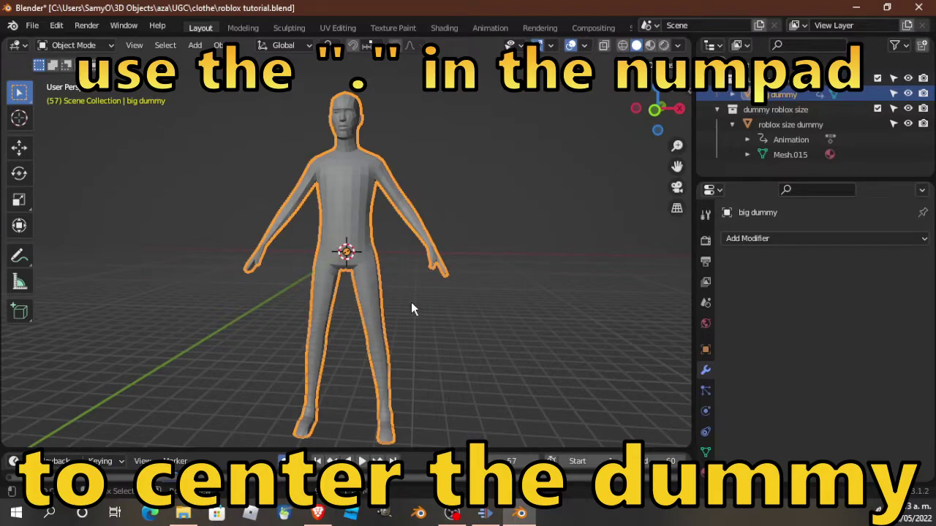
pyautogui.press('KP_Decimal')
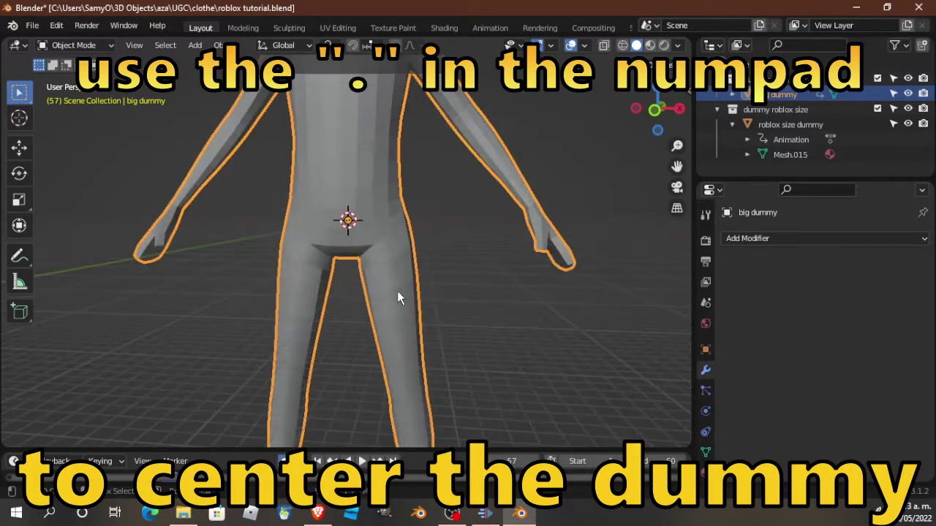
# Select the roblox size dummy and center the view on it.
pyautogui.click(797, 124)
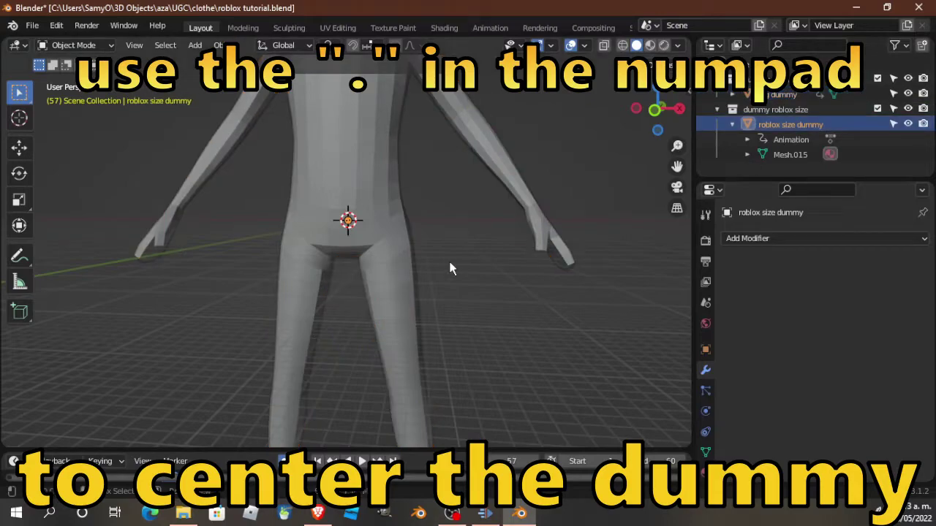
pyautogui.press('KP_Decimal')
pyautogui.scroll(1, 423, 268)
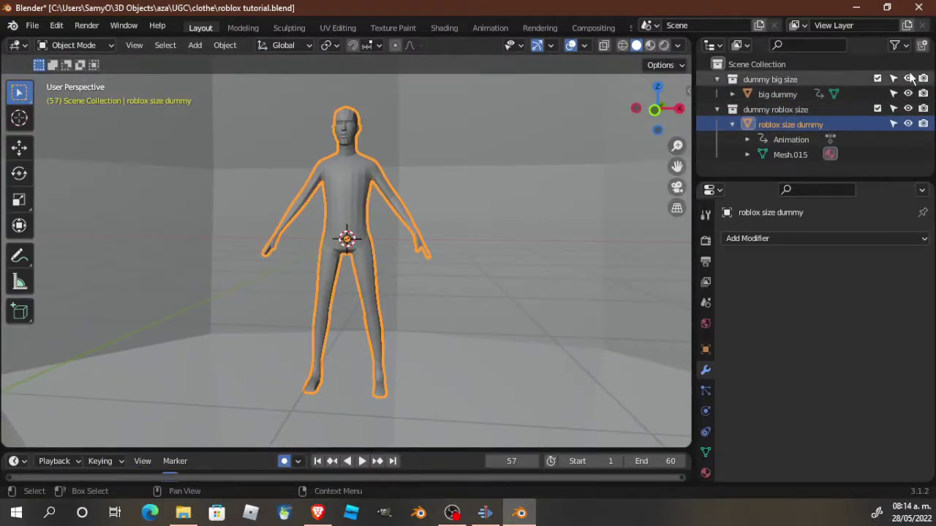
# Toggle the visibility of the dummy big size collection, leaving it shown.
pyautogui.click(895, 45)
pyautogui.click(907, 79)
pyautogui.click(907, 79)
pyautogui.click(908, 79)
pyautogui.click(909, 80)
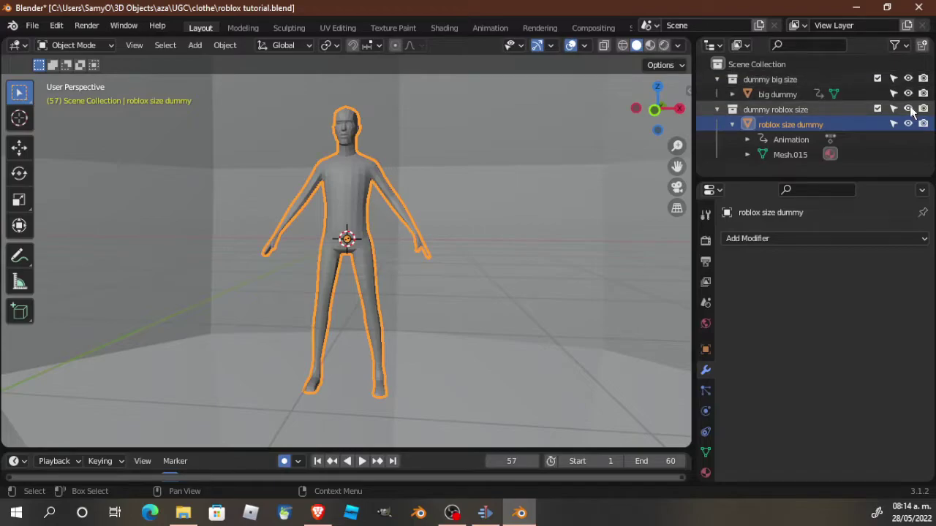
# Toggle the visibility of the dummy roblox size collection, leaving it hidden.
pyautogui.click(909, 109)
pyautogui.click(910, 109)
pyautogui.click(910, 109)
pyautogui.click(909, 109)
pyautogui.click(910, 109)
# Switch the dummy big size collection off and on several times, leaving it visible.
pyautogui.click(907, 80)
pyautogui.click(907, 79)
pyautogui.click(908, 80)
pyautogui.click(907, 79)
pyautogui.click(908, 80)
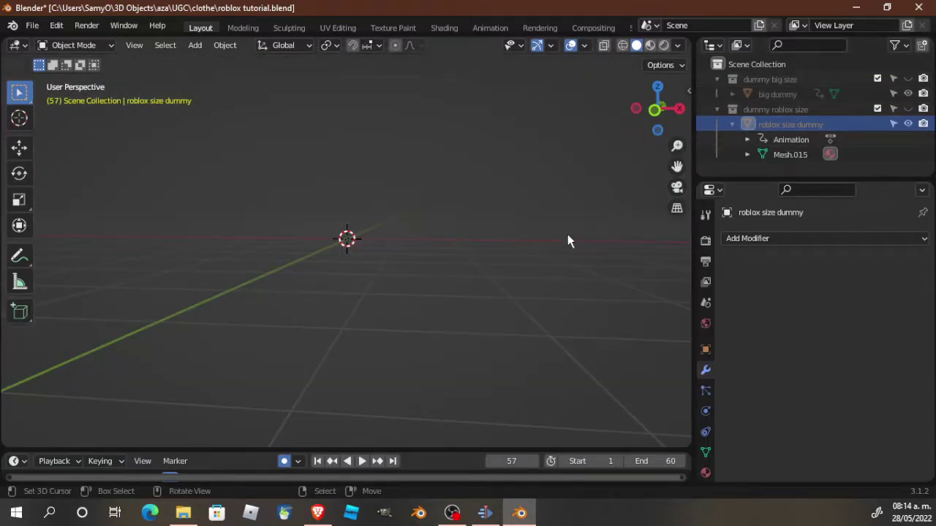
pyautogui.click(908, 80)
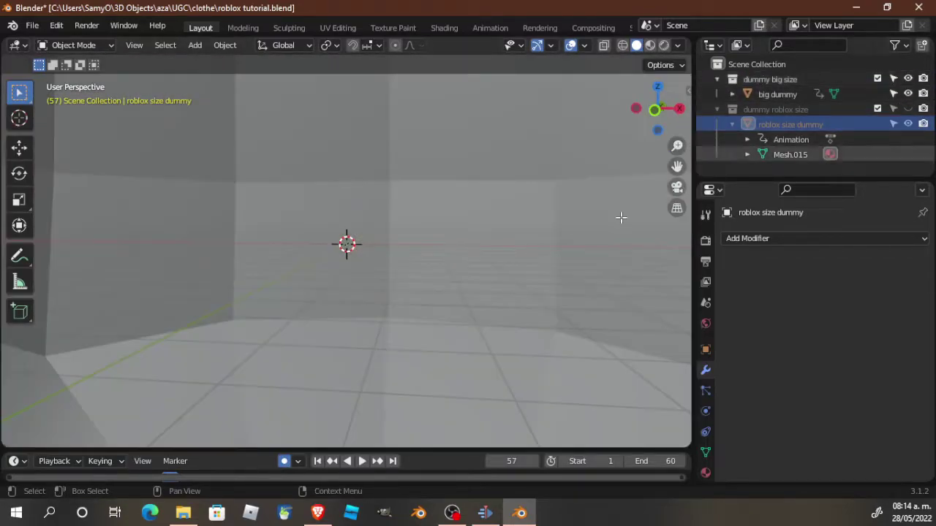
# Select the big dummy and frame it in the view for inspection.
pyautogui.click(781, 96)
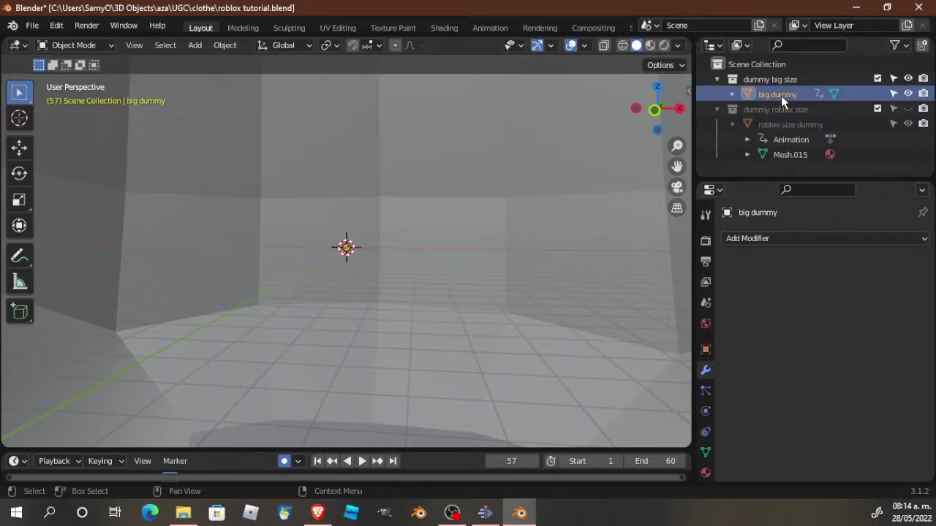
pyautogui.press('KP_Decimal')
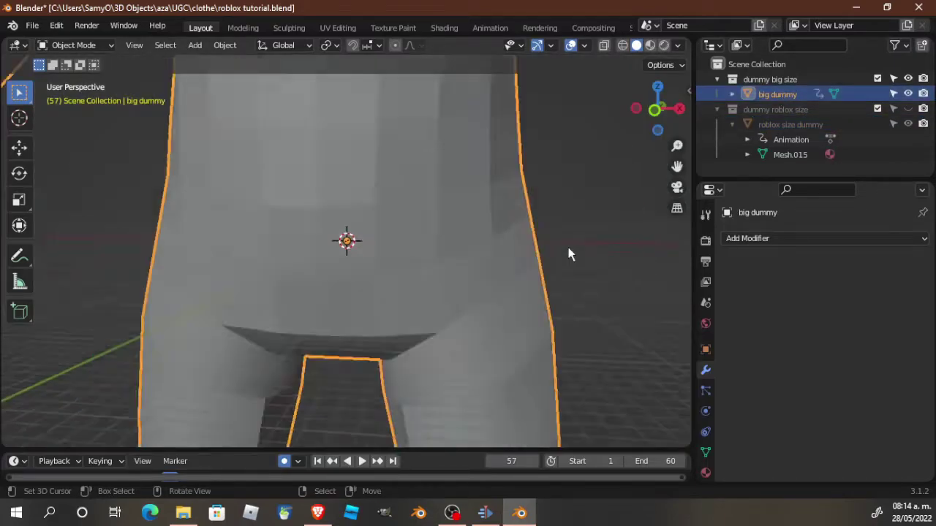
pyautogui.moveTo(432, 262); pyautogui.dragTo(402, 277, button='middle')
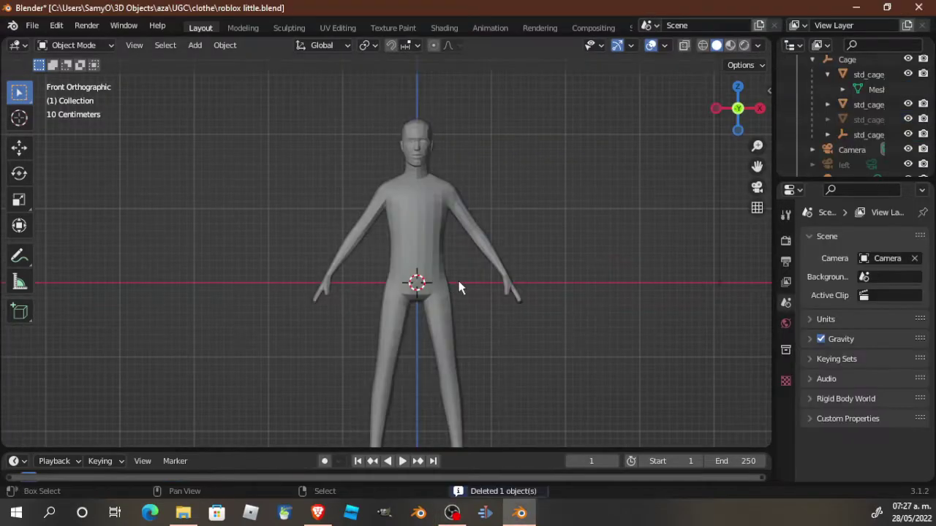
# Add a single-vertex mesh object at the 3D cursor on the dummy's hips.
pyautogui.hotkey('shift', 'a')
pyautogui.moveTo(447, 198)
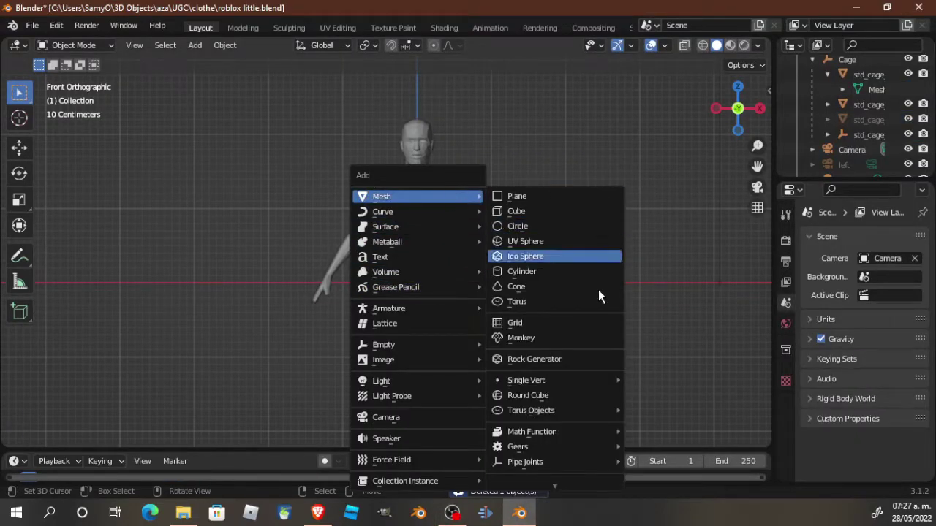
pyautogui.moveTo(599, 377)
pyautogui.click(662, 382)
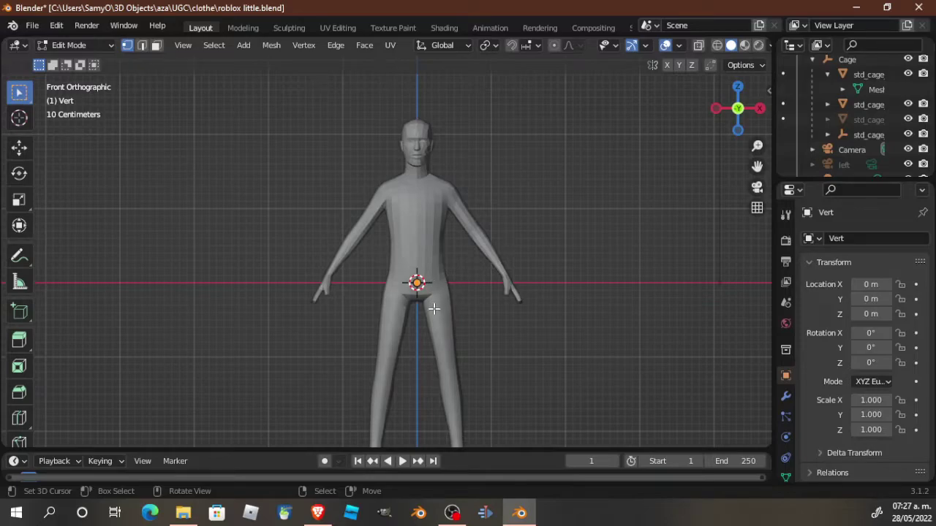
# Add a Subdivision Surface modifier to the single-vertex object.
pyautogui.click(787, 395)
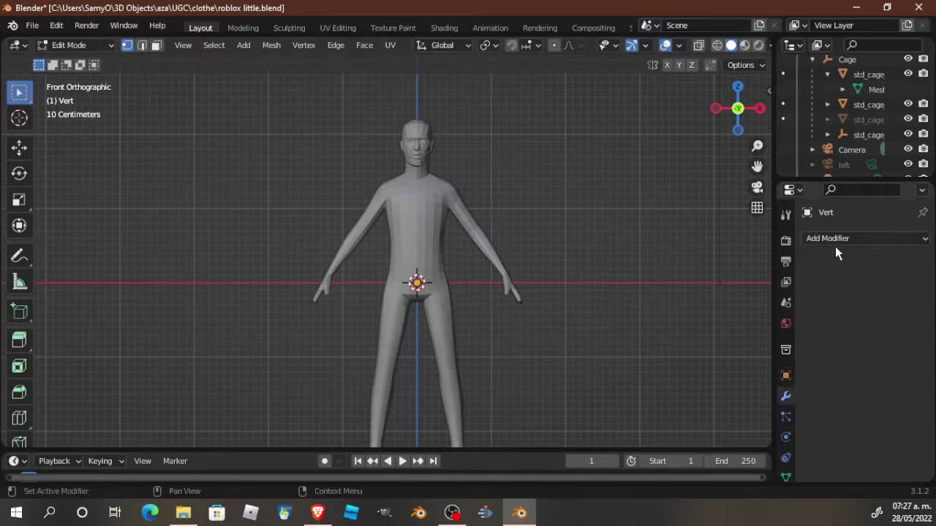
pyautogui.click(834, 241)
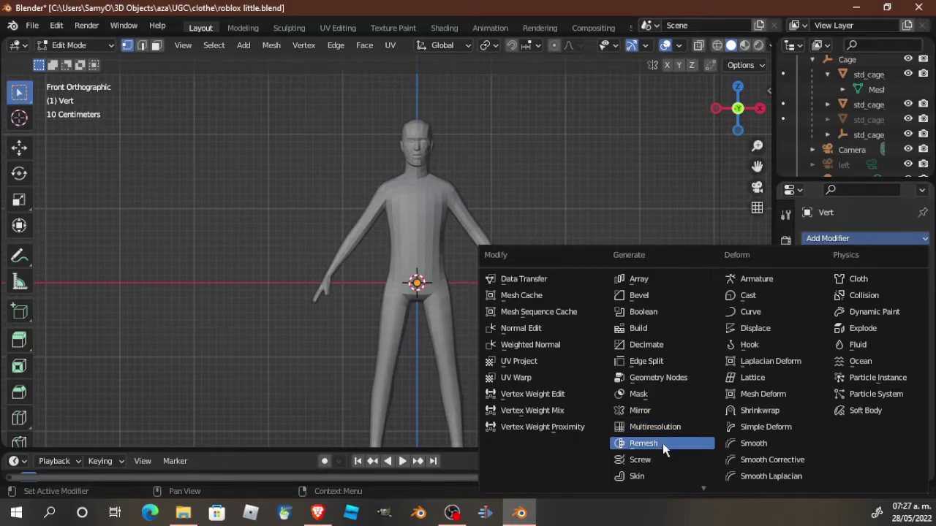
pyautogui.scroll(-5, 664, 454)
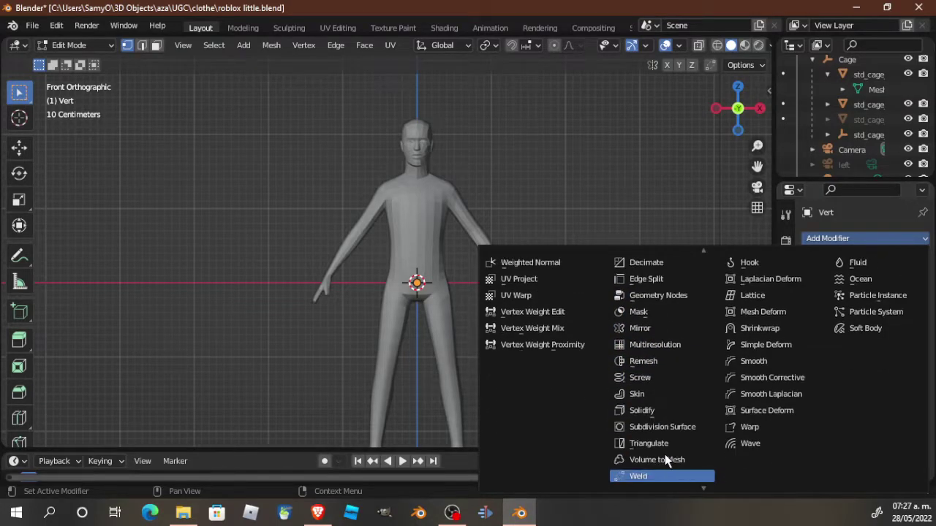
pyautogui.click(662, 412)
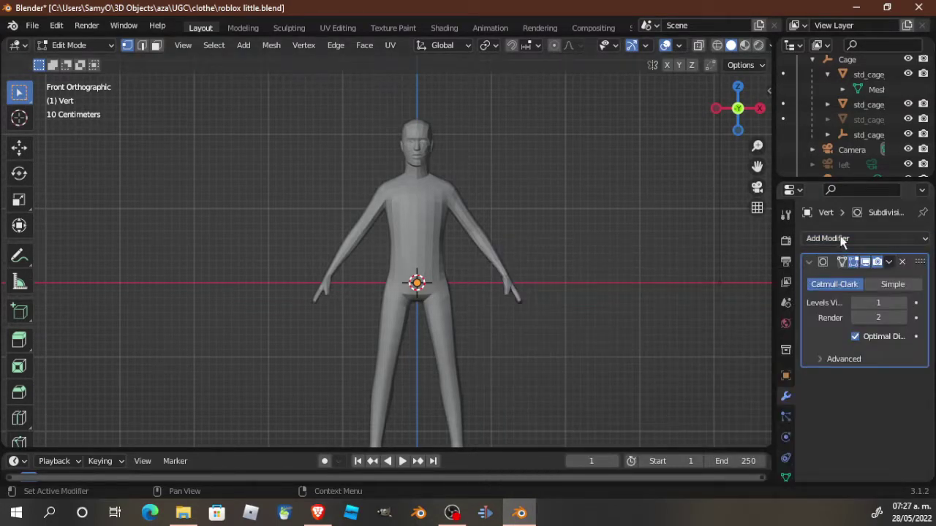
# Add a Skin modifier below the Subdivision Surface modifier.
pyautogui.click(834, 239)
pyautogui.scroll(-3, 671, 454)
pyautogui.scroll(-3, 671, 454)
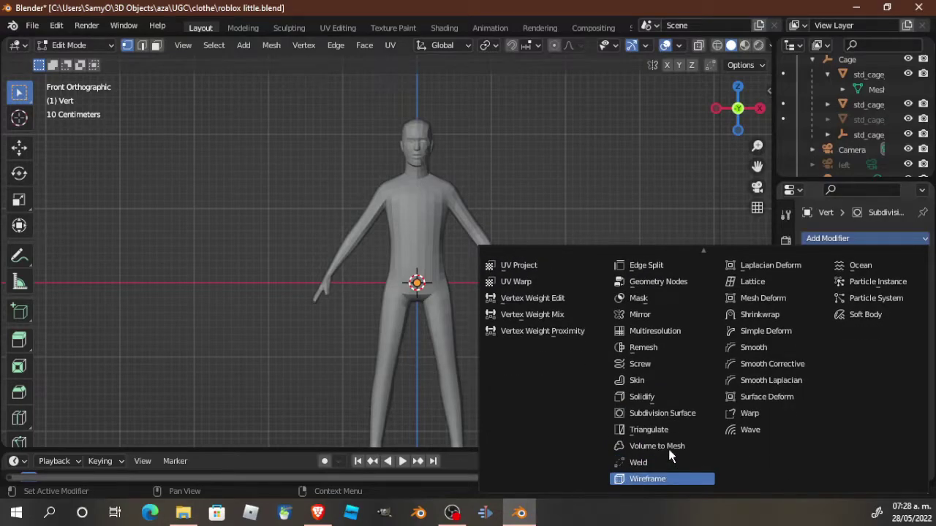
pyautogui.click(652, 381)
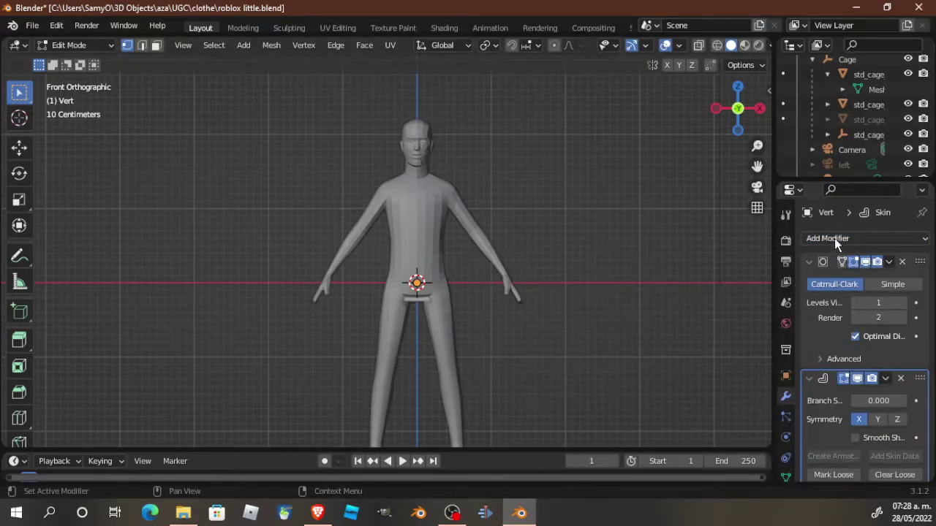
# Add a second Subdivision Surface modifier after the Skin modifier.
pyautogui.click(835, 240)
pyautogui.scroll(-5, 667, 450)
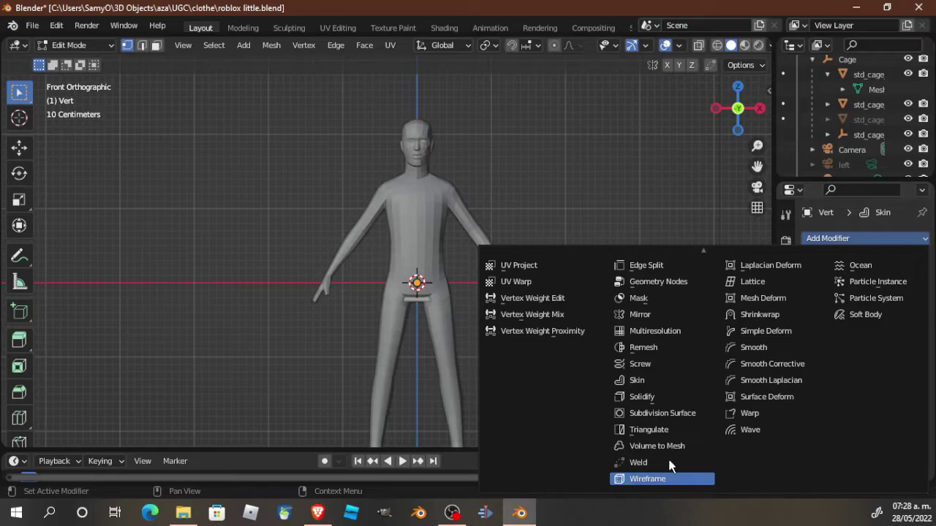
pyautogui.click(664, 413)
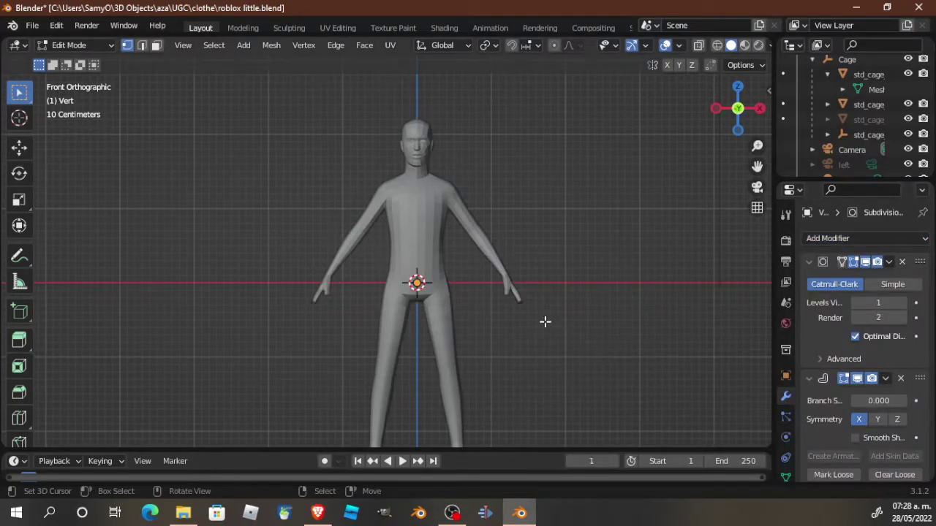
# From the right side view, extrude the vertex three times backward and upward into a curved tail, with a first segment about 0.7 m long.
pyautogui.scroll(-2, 545, 322)
pyautogui.press('KP_3')
pyautogui.scroll(3, 512, 328)
pyautogui.keyDown('shift'); pyautogui.moveTo(475, 336); pyautogui.dragTo(382, 326, button='middle'); pyautogui.keyUp('shift')
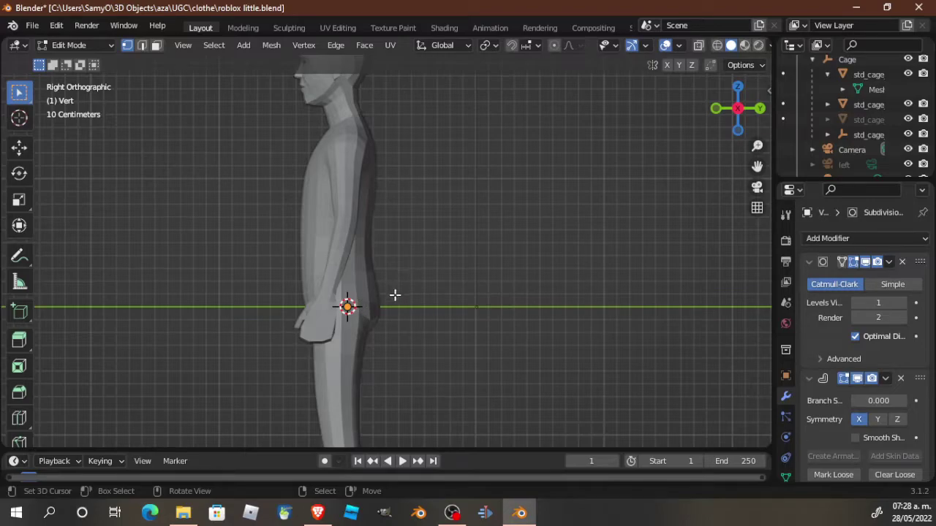
pyautogui.press('e')
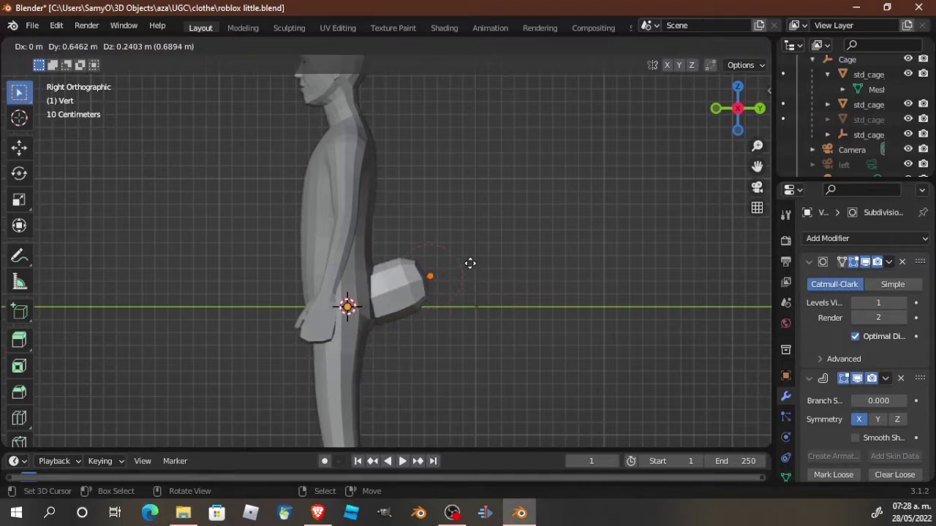
pyautogui.click(468, 268)
pyautogui.press('e')
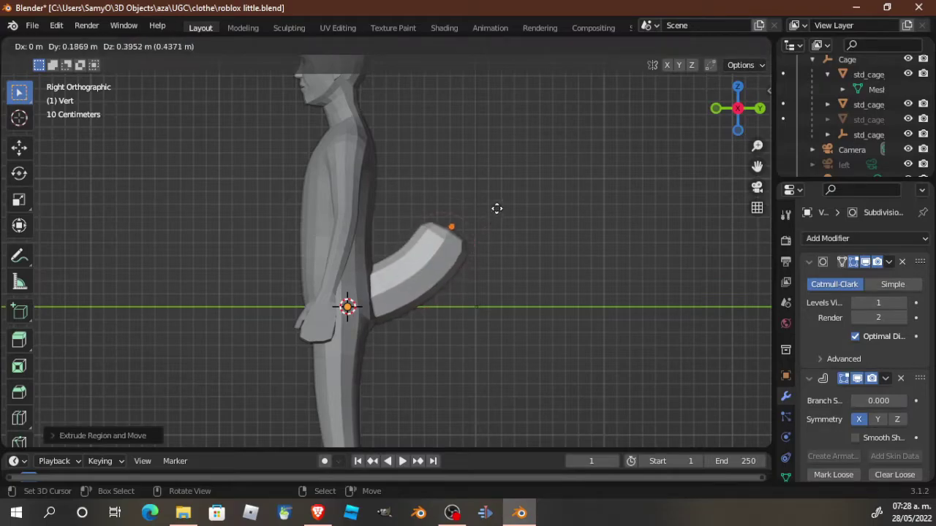
pyautogui.click(499, 199)
pyautogui.press('e')
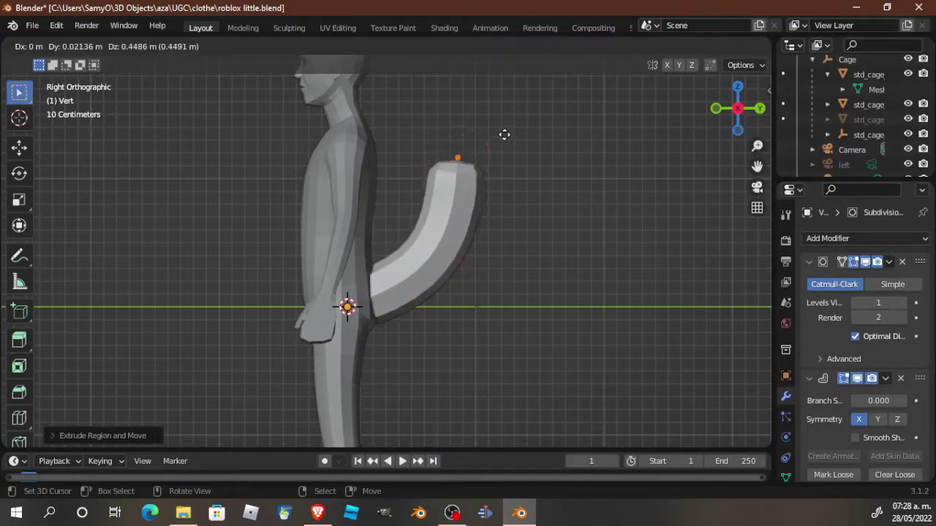
pyautogui.click(501, 128)
# Taper the tail by resizing the skin at its tip to about 0.24 and at its base to about 0.3.
pyautogui.hotkey('ctrl', 'a')
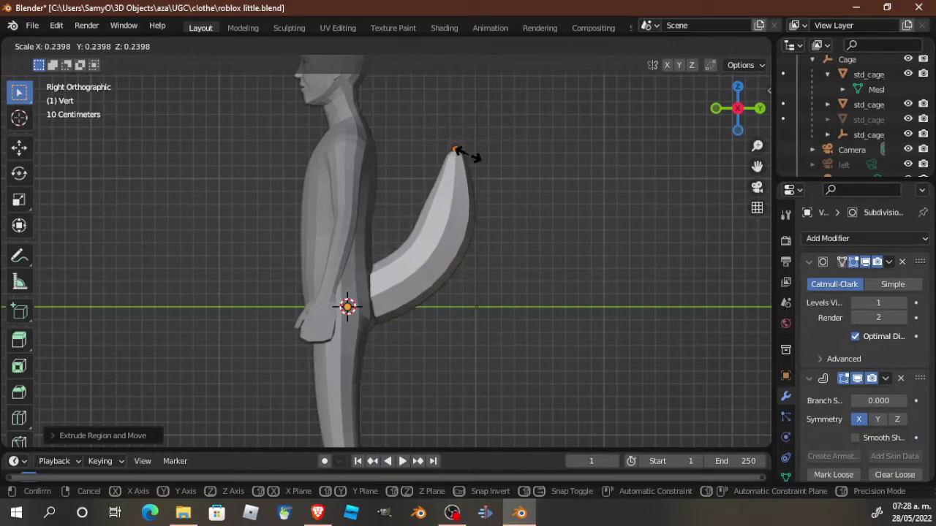
pyautogui.click(468, 154)
pyautogui.rightClick(427, 253)
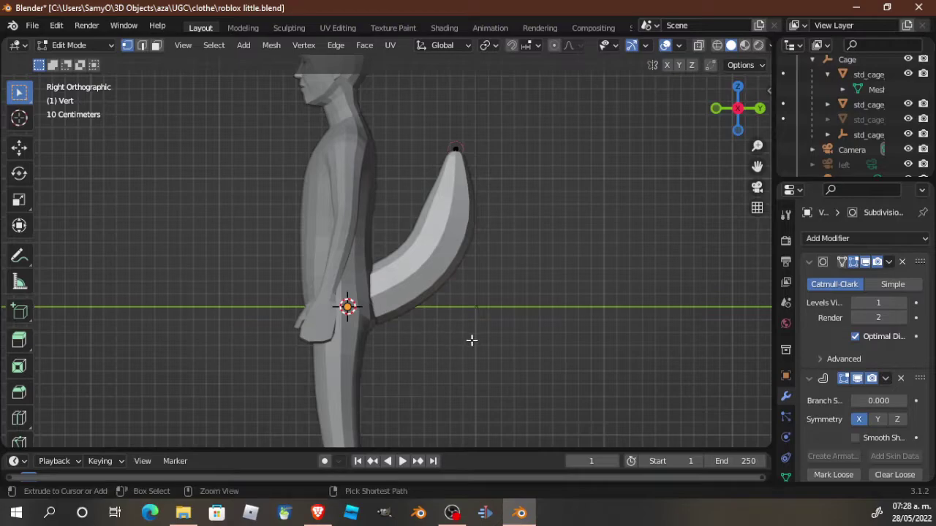
pyautogui.hotkey('ctrl', 'a')
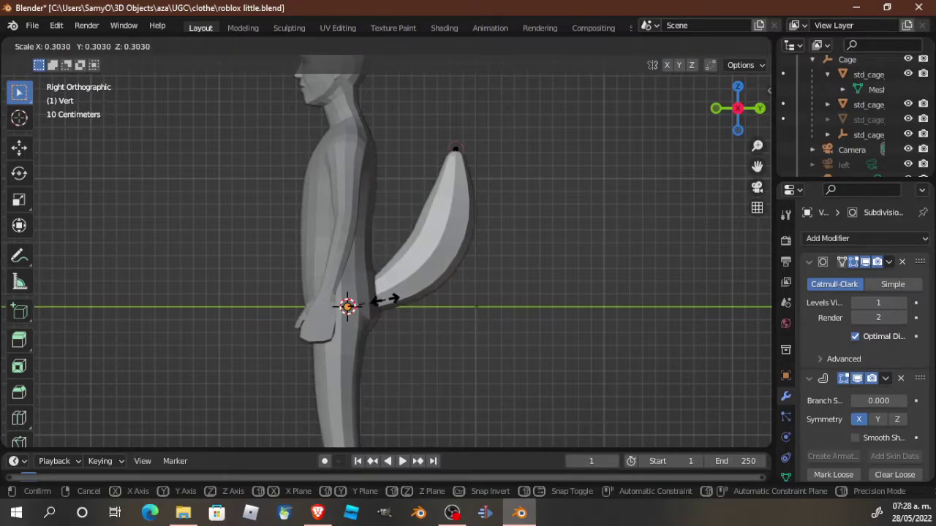
pyautogui.click(381, 299)
# Try extruding one more segment upward from the tail's tip and undo it.
pyautogui.click(454, 160)
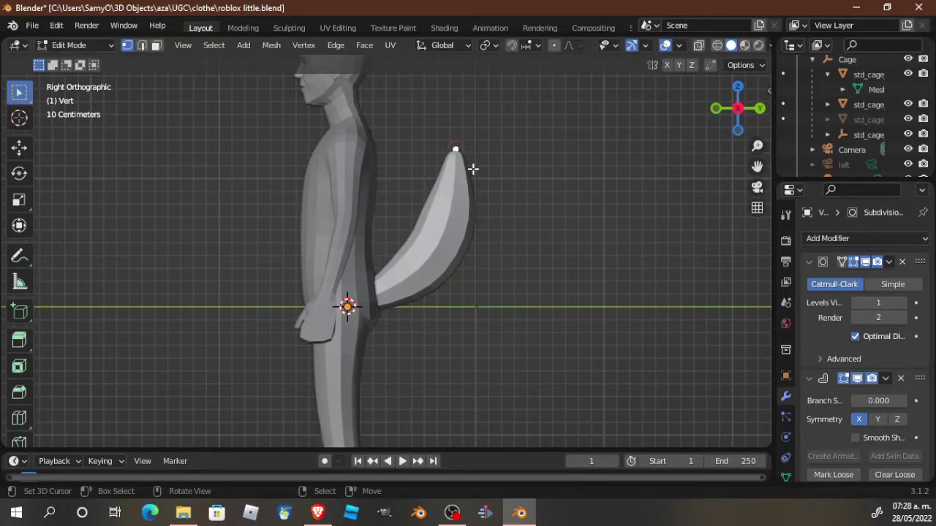
pyautogui.press('e')
pyautogui.click(461, 129)
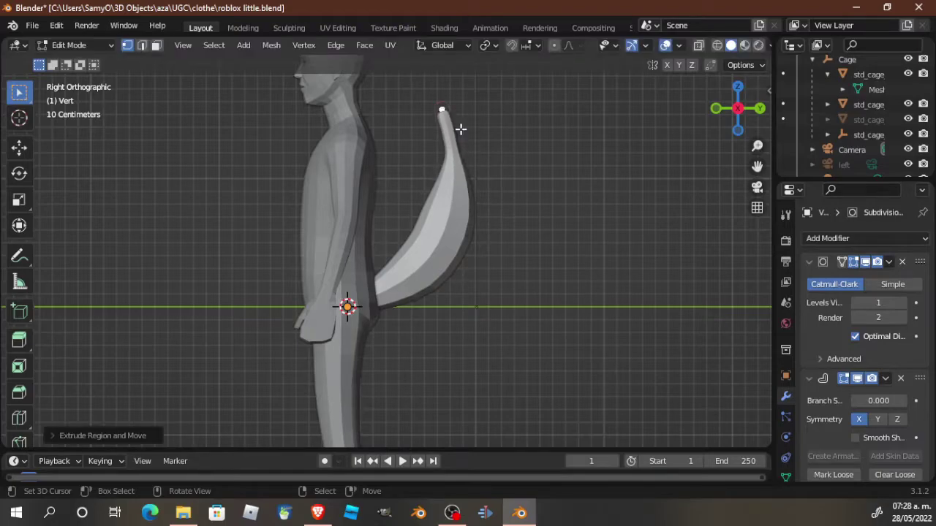
pyautogui.hotkey('ctrl', 'z')
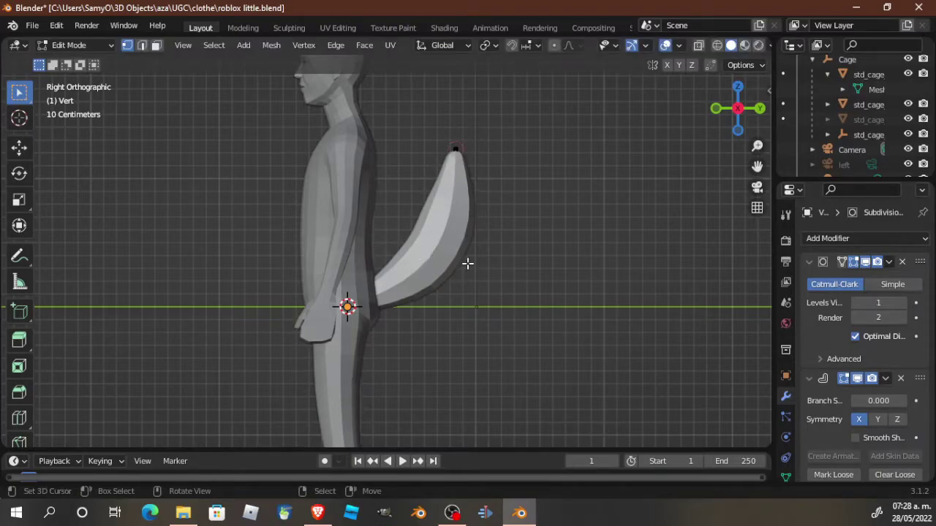
# Narrow the tail's skin slightly and move its tip about 0.69 m backward and 0.66 m downward.
pyautogui.press('s')
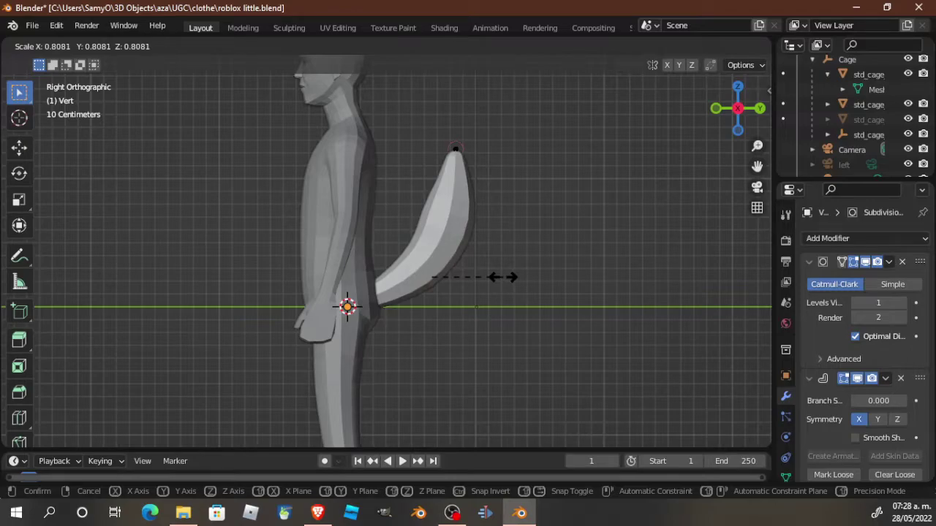
pyautogui.click(470, 217)
pyautogui.press('g')
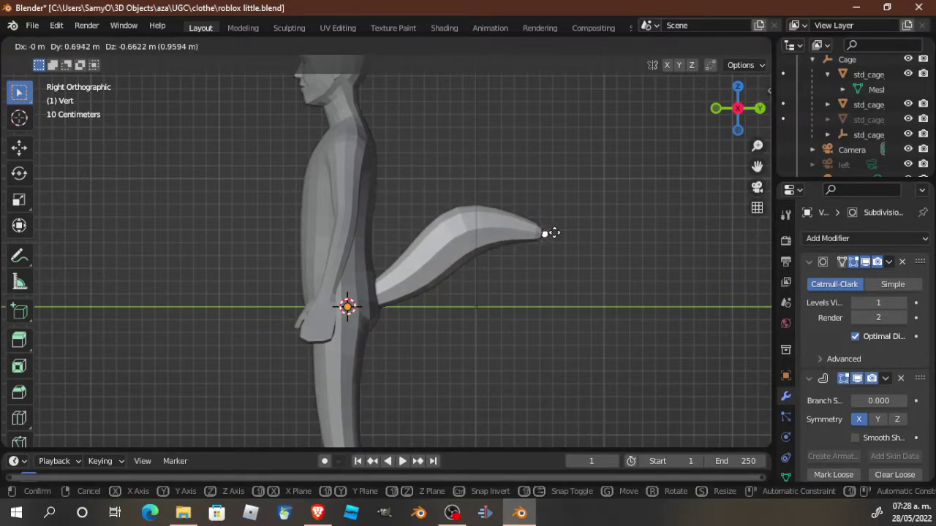
pyautogui.click(554, 233)
# Move the tail's base vertex against the dummy's lower back and leave mesh editing.
pyautogui.hotkey('alt', 'a')
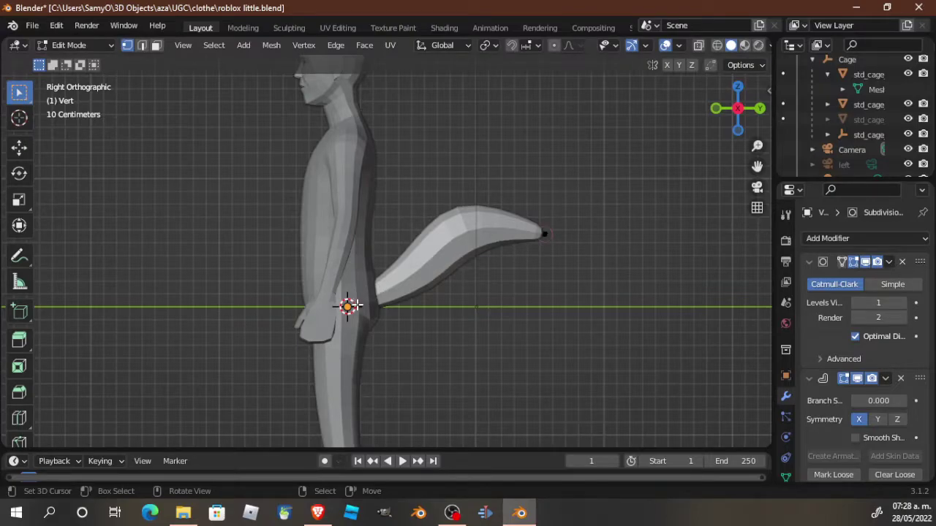
pyautogui.press('g')
pyautogui.moveTo(386, 308); pyautogui.dragTo(381, 309)
pyautogui.press('Tab')
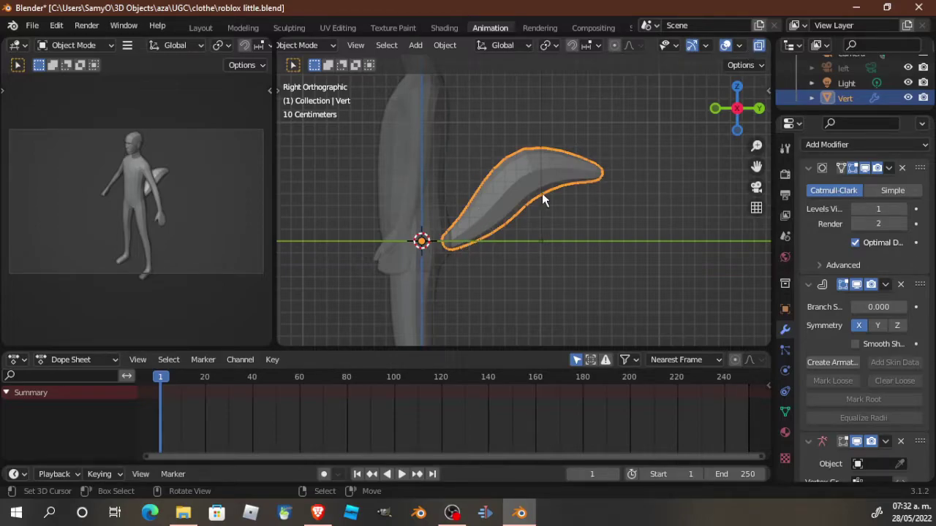
# Mark the tail's base vertex as the skin root and return to Object Mode.
pyautogui.press('Tab')
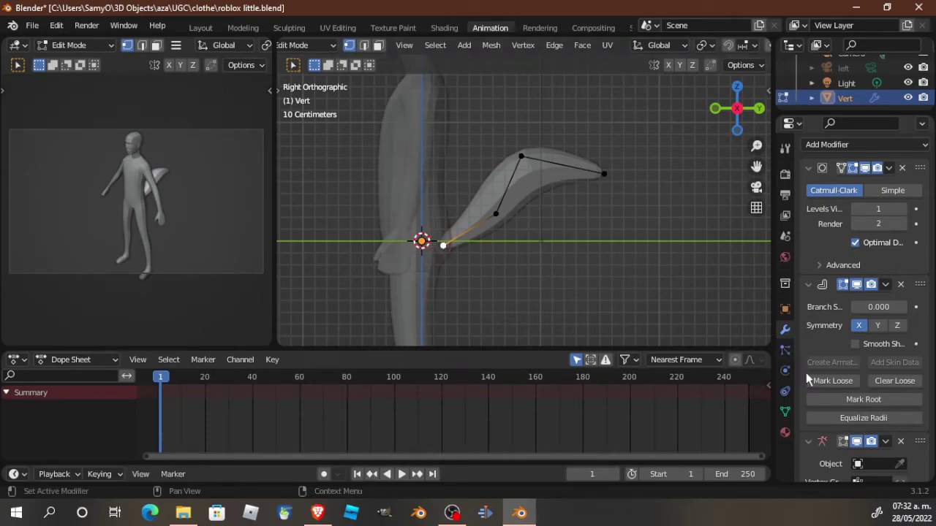
pyautogui.click(841, 403)
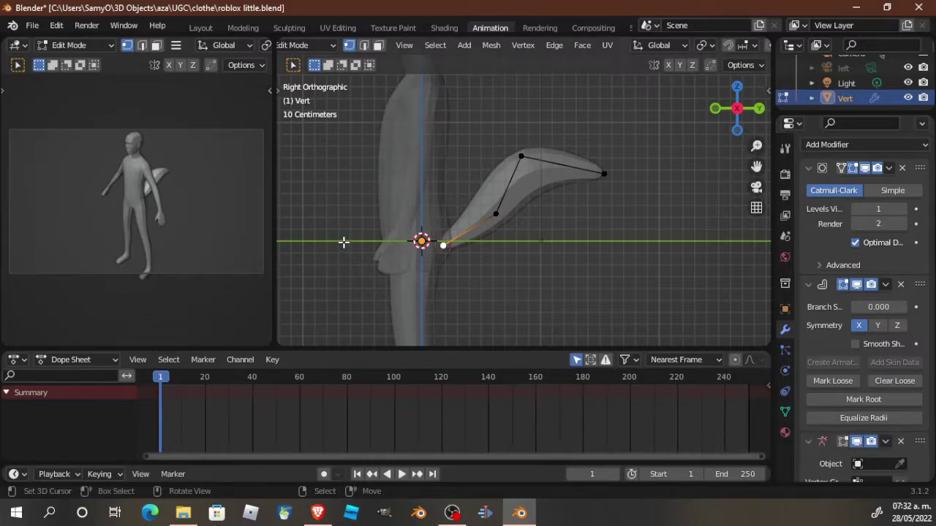
pyautogui.click(305, 45)
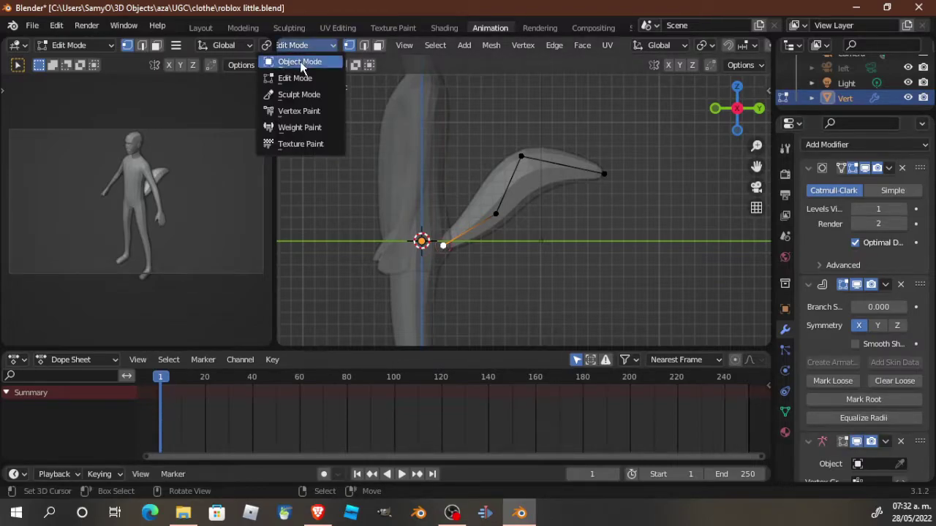
pyautogui.click(302, 62)
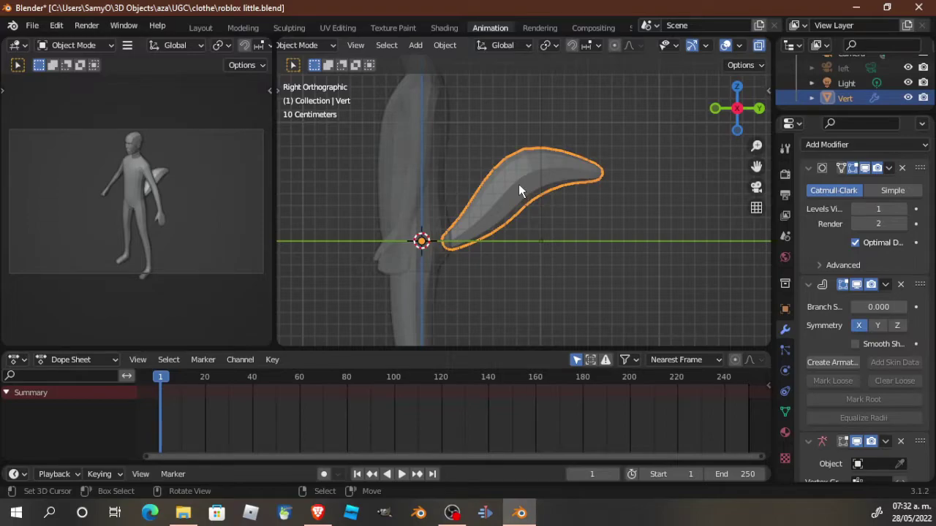
# Create an armature from the tail's Skin modifier and put it in Pose Mode.
pyautogui.click(832, 363)
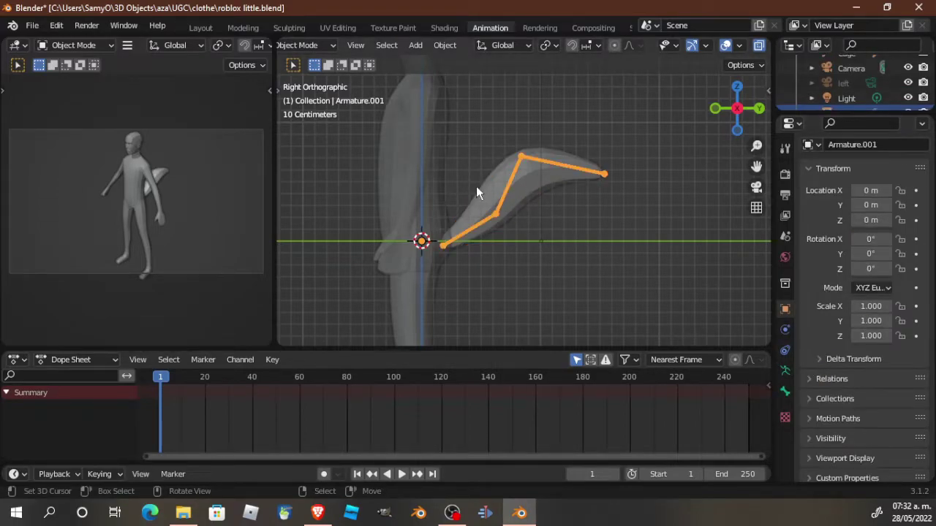
pyautogui.hotkey('ctrl', 'Tab')
# Try rotating the tail's three bones one at a time to test how the mesh follows.
pyautogui.click(505, 201)
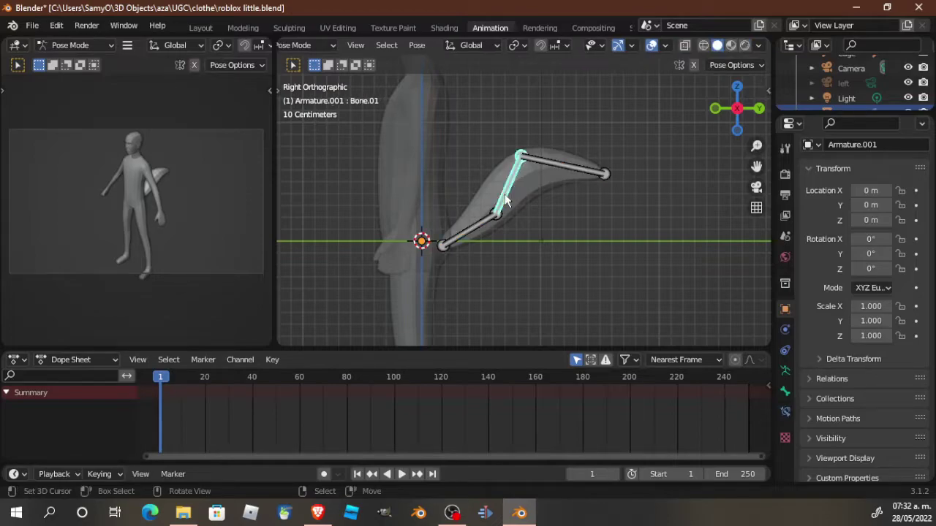
pyautogui.press('r')
pyautogui.rightClick(563, 181)
pyautogui.click(564, 174)
pyautogui.press('r')
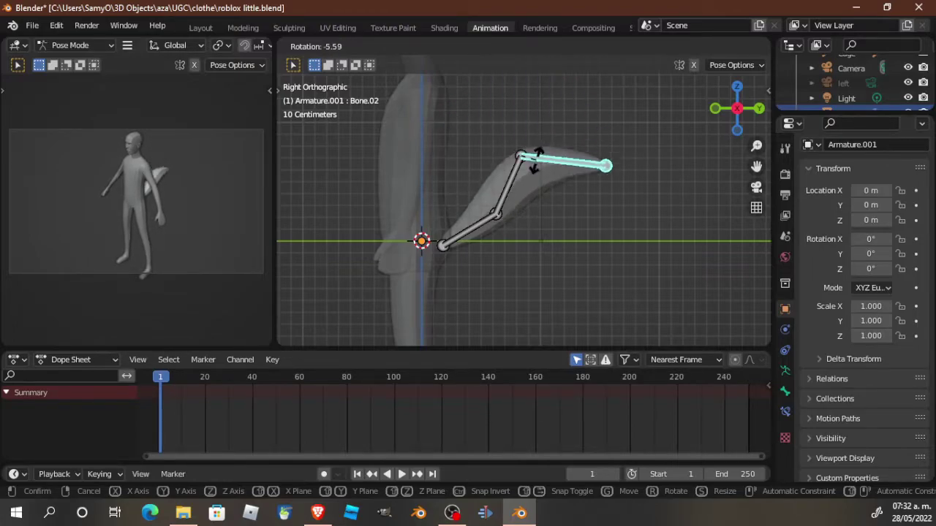
pyautogui.click(536, 159)
pyautogui.click(469, 228)
pyautogui.press('r')
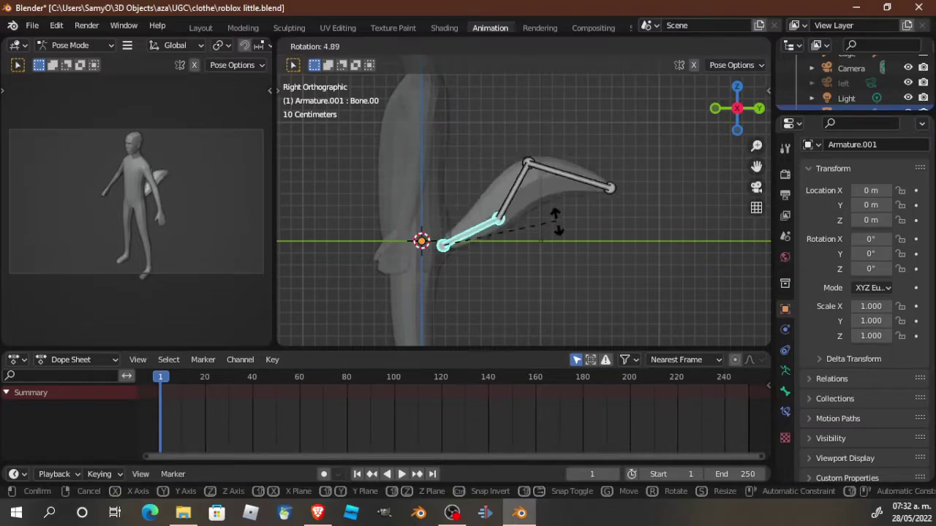
pyautogui.rightClick(556, 234)
pyautogui.click(516, 190)
pyautogui.press('r')
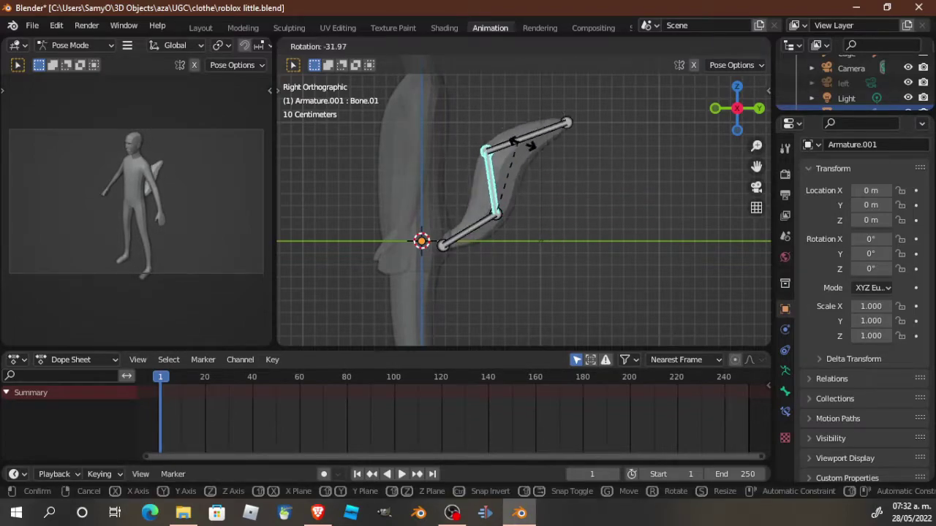
pyautogui.rightClick(547, 168)
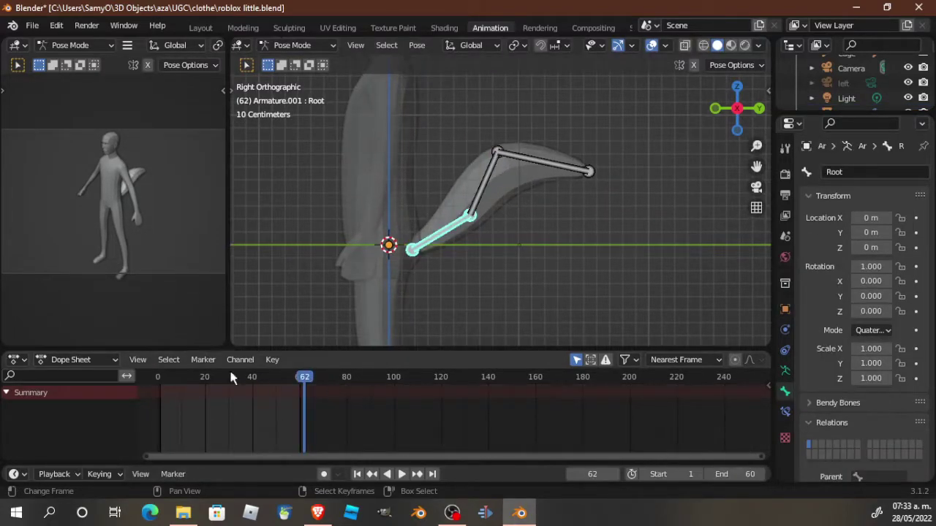
# Turn on auto keying with an active keying set and keyframe all tail bones at frame 1.
pyautogui.hotkey('shift', 'Left')
pyautogui.press('a')
pyautogui.click(324, 475)
pyautogui.click(100, 475)
pyautogui.click(78, 392)
pyautogui.click(84, 318)
pyautogui.press('i')
# Rotate the root, middle and tip bones so the tail slopes downward behind the body, and select all bones.
pyautogui.moveTo(160, 378); pyautogui.dragTo(196, 381)
pyautogui.rightClick(441, 236)
pyautogui.press('r')
pyautogui.rightClick(512, 258)
pyautogui.press('r')
pyautogui.rightClick(542, 320)
pyautogui.press('r')
pyautogui.press('a')
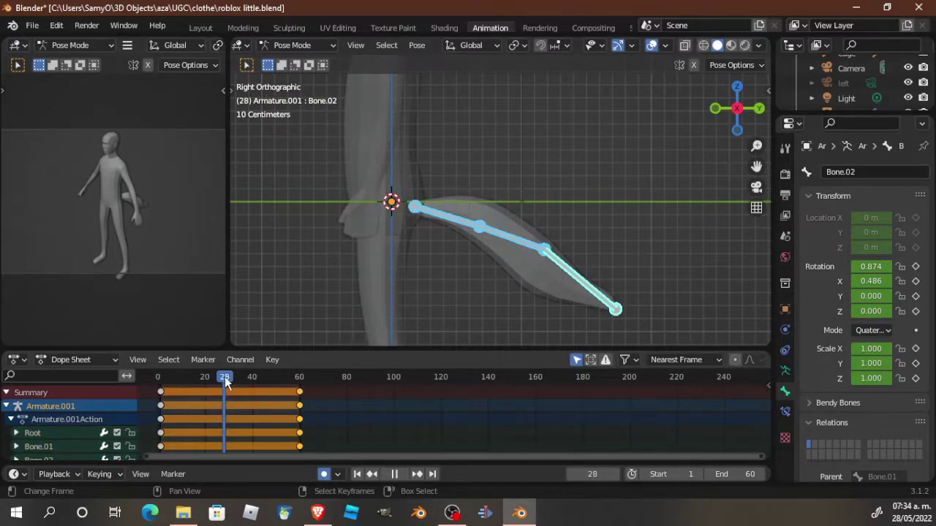
# Rotate the tail's root bone to key a new pose midway through the 60-frame range, and preview the animation.
pyautogui.click(446, 216)
pyautogui.press('r')
pyautogui.click(480, 230)
pyautogui.press('space')
pyautogui.press('space')
# At frame 45, rotate the root, middle and tip bones to raise the tail, turning the tip by about -36°.
pyautogui.moveTo(165, 378); pyautogui.dragTo(264, 381)
pyautogui.rightClick(447, 202)
pyautogui.press('r')
pyautogui.click(528, 246)
pyautogui.press('space')
pyautogui.press('space')
pyautogui.rightClick(518, 184)
pyautogui.press('r')
pyautogui.rightClick(585, 143)
pyautogui.press('r')
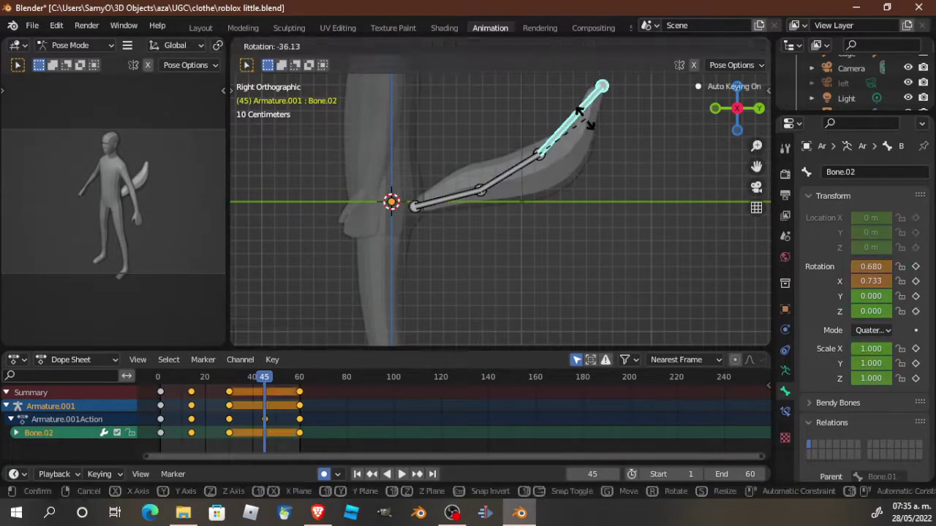
pyautogui.rightClick(512, 169)
# Play the animation from the start and examine the tail's motion from the back view.
pyautogui.click(158, 376)
pyautogui.press('space')
pyautogui.press('space')
pyautogui.press('ctrl+KP_1')
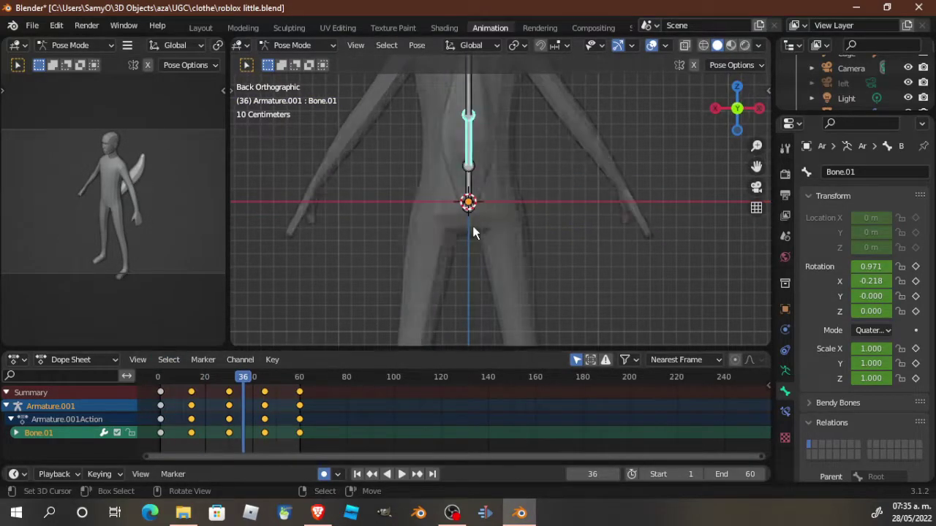
pyautogui.scroll(-4, 473, 223)
pyautogui.moveTo(372, 227); pyautogui.dragTo(380, 257, button='middle')
pyautogui.press('ctrl+KP_1')
# At frame 1 in the top view, rotate the root bone by about -36° to swing the tail sideways.
pyautogui.click(161, 379)
pyautogui.press('KP_7')
pyautogui.click(158, 381)
pyautogui.press('space')
pyautogui.moveTo(159, 381); pyautogui.dragTo(160, 381)
pyautogui.rightClick(486, 231)
pyautogui.press('r')
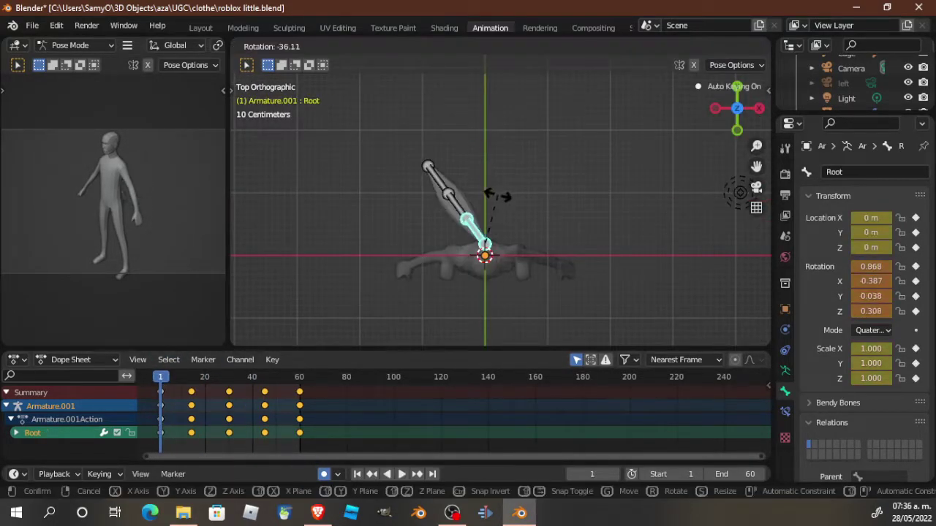
pyautogui.click(492, 191)
# Duplicate the bones' frame 1 keyframes to frame 60.
pyautogui.press('a')
pyautogui.rightClick(162, 393)
pyautogui.hotkey('shift', 'd')
# At frame 30, swing the root bone to the opposite side, keyframe all bones and preview the motion.
pyautogui.click(229, 378)
pyautogui.rightClick(486, 233)
pyautogui.press('r')
pyautogui.click(568, 250)
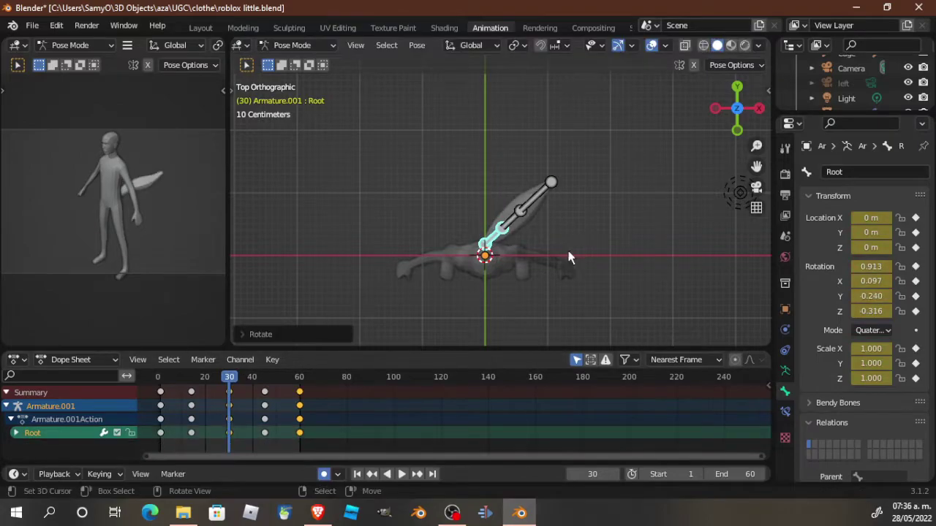
pyautogui.press('a')
pyautogui.press('i')
pyautogui.press('space')
pyautogui.press('space')
# Bend the tail's middle and tip bones sideways at in-between frames in the top view.
pyautogui.moveTo(176, 381); pyautogui.dragTo(255, 380)
pyautogui.rightClick(464, 200)
pyautogui.press('r')
pyautogui.click(436, 212)
pyautogui.rightClick(440, 178)
pyautogui.press('r')
pyautogui.click(424, 216)
# Refine the tip bone's sideways rotation, preview the swing, and rotate the bone again at frame 38.
pyautogui.press('r')
pyautogui.rightClick(521, 205)
pyautogui.press('r')
pyautogui.press('space')
pyautogui.press('space')
pyautogui.click(247, 379)
pyautogui.press('r')
pyautogui.click(564, 238)
# At frame 51, rotate the middle bone sideways and preview the animation from the back view.
pyautogui.click(279, 379)
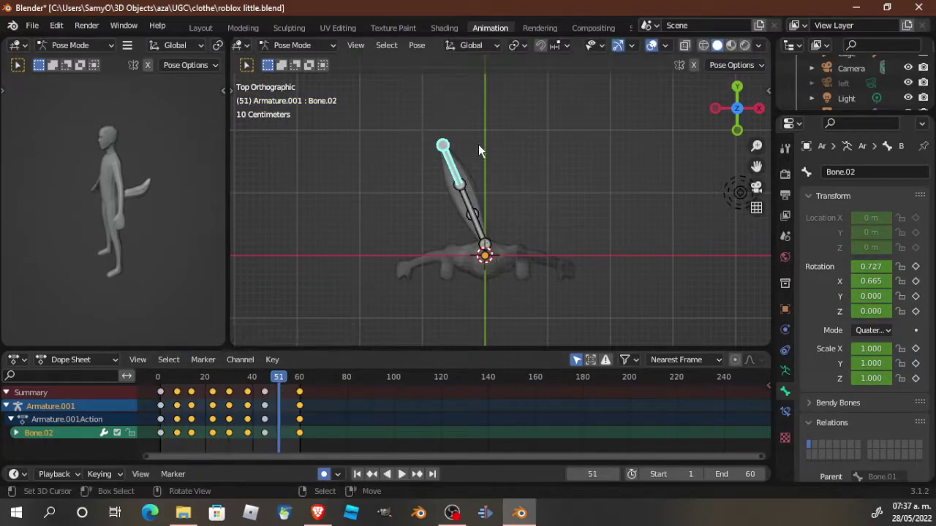
pyautogui.rightClick(463, 203)
pyautogui.press('r')
pyautogui.click(450, 293)
pyautogui.moveTo(158, 223); pyautogui.dragTo(105, 211, button='middle')
pyautogui.moveTo(512, 330); pyautogui.dragTo(484, 266, button='middle')
pyautogui.press('ctrl+KP_1')
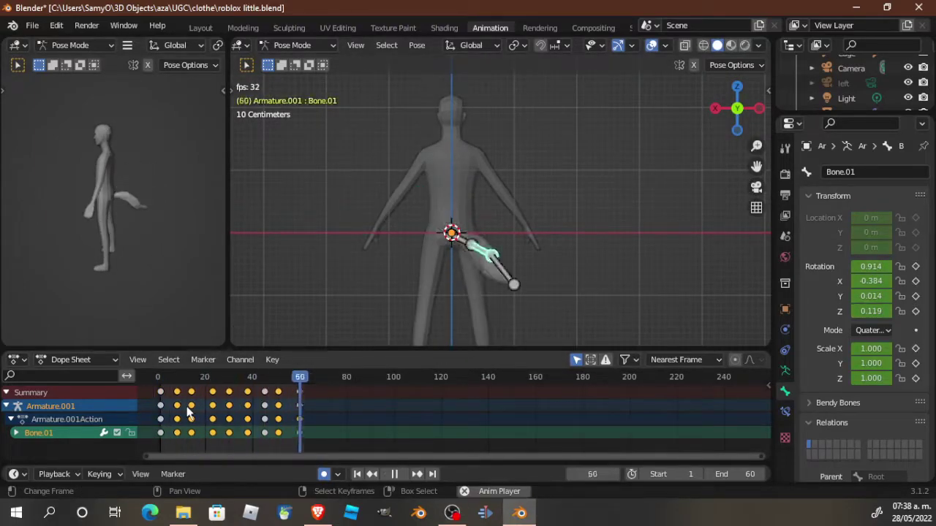
pyautogui.press('space')
# At frame 30, rotate a bone near the tail's base from the back view.
pyautogui.click(229, 378)
pyautogui.rightClick(460, 221)
pyautogui.press('r')
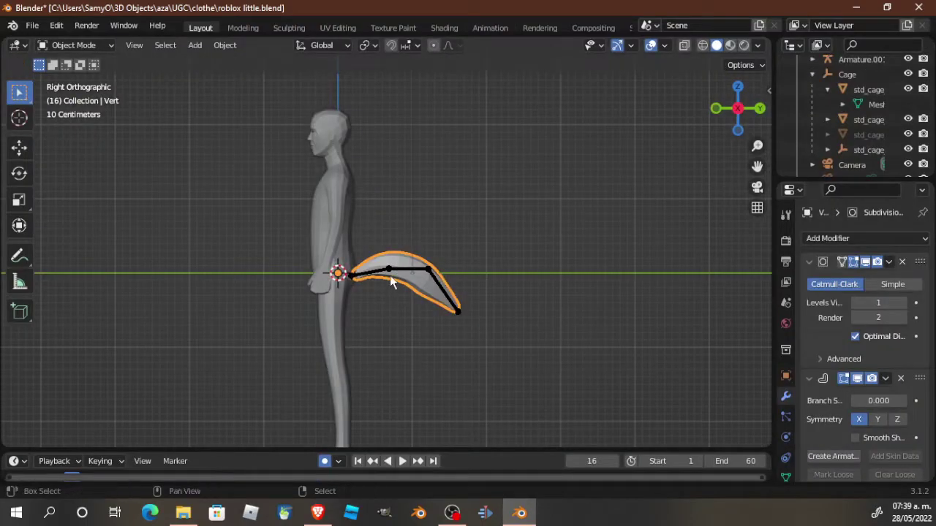
# Hide the dummy's body mesh std_cage_deformable.001.
pyautogui.click(390, 278)
pyautogui.scroll(-3, 416, 301)
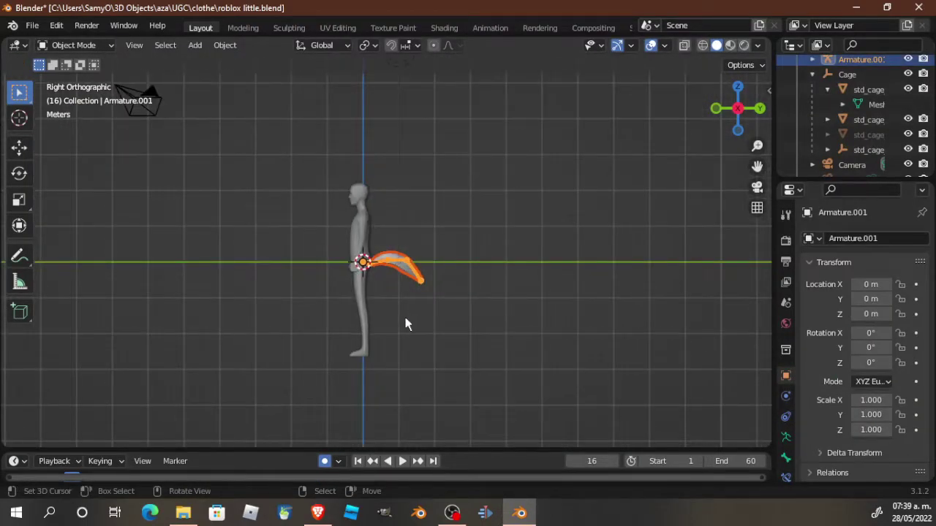
pyautogui.scroll(5, 398, 320)
pyautogui.scroll(-1, 365, 325)
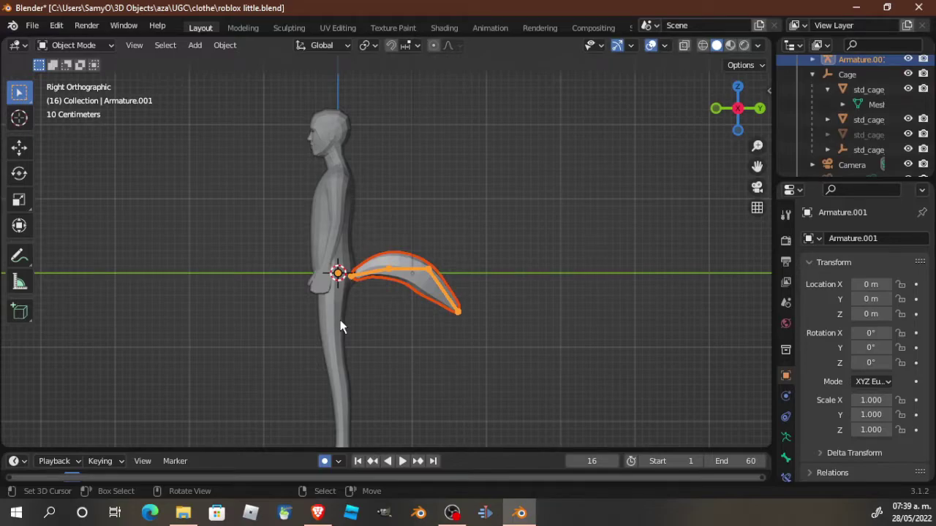
pyautogui.click(340, 326)
pyautogui.click(225, 46)
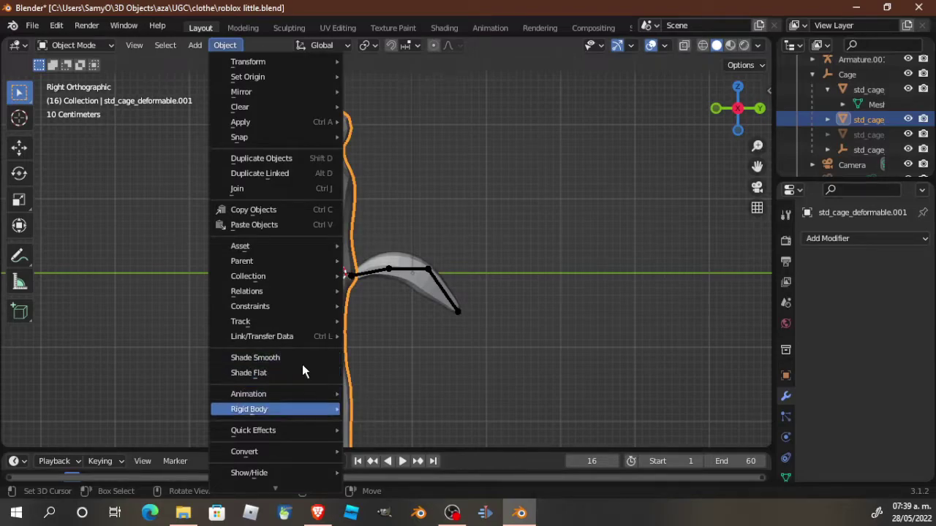
pyautogui.moveTo(313, 476)
pyautogui.scroll(4, 308, 457)
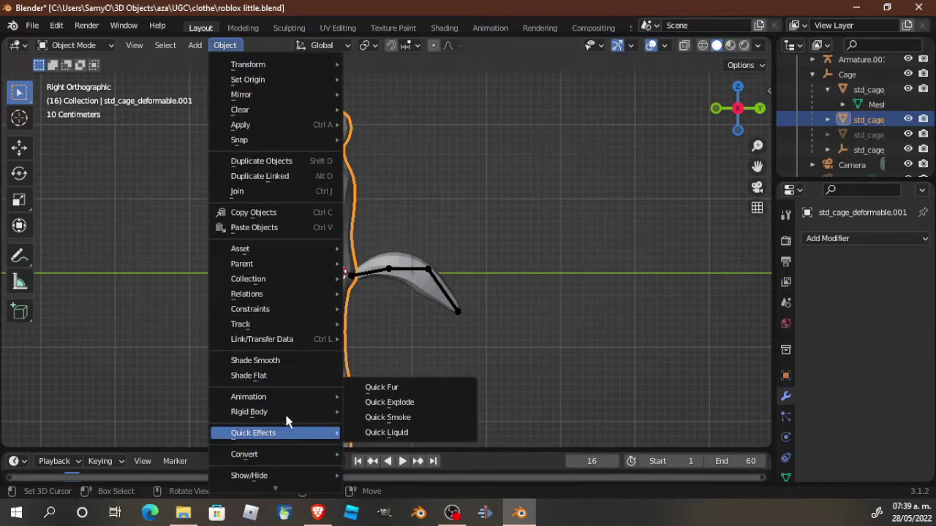
pyautogui.moveTo(279, 476)
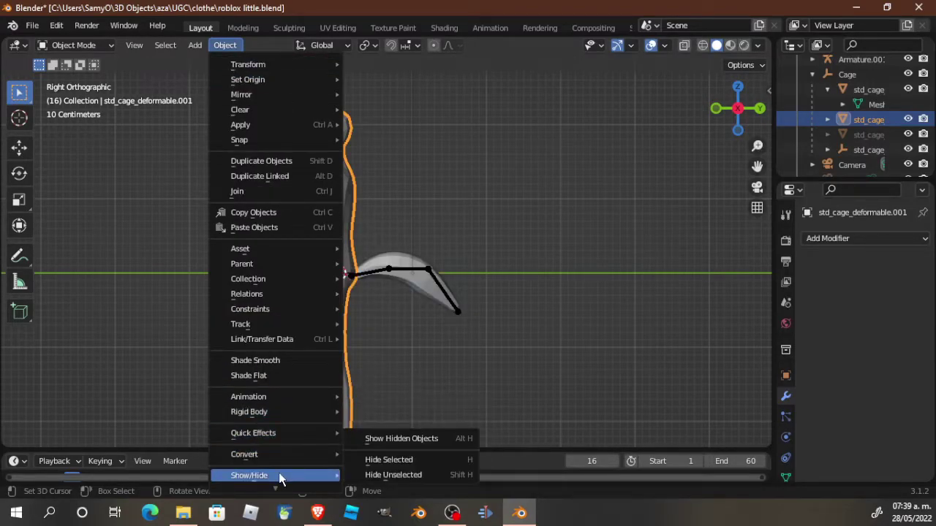
pyautogui.click(398, 460)
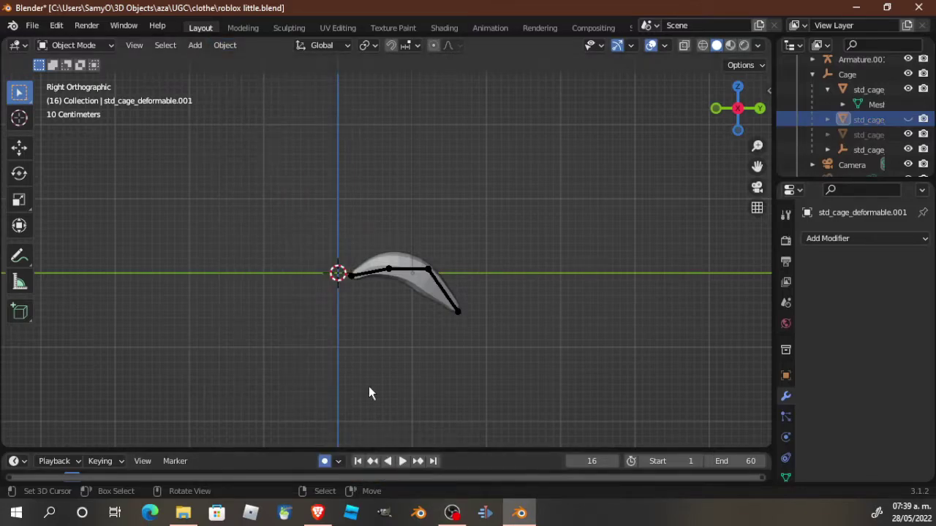
# Select the tail mesh together with its armature and scale both down to about 0.022 to suit the small dummy.
pyautogui.moveTo(348, 218); pyautogui.dragTo(441, 292)
pyautogui.scroll(6, 405, 329)
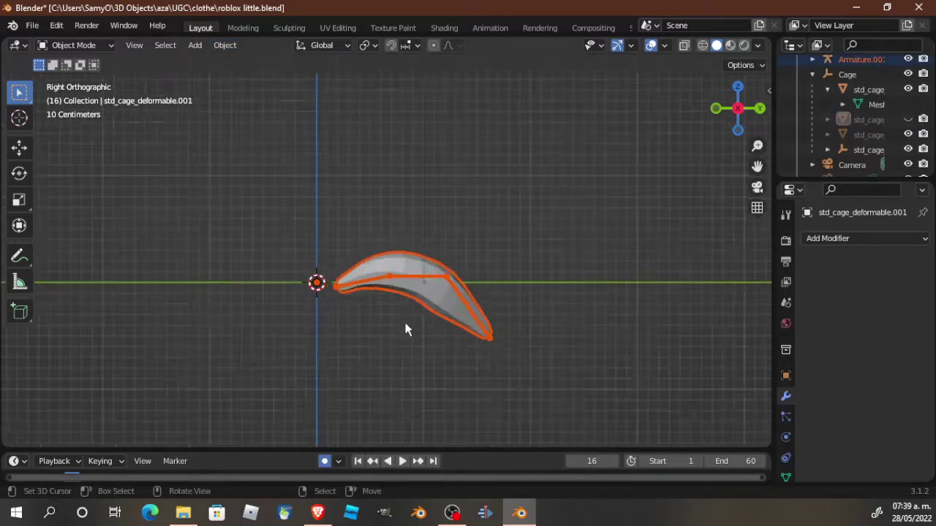
pyautogui.keyDown('shift'); pyautogui.moveTo(300, 337); pyautogui.dragTo(344, 271, button='middle'); pyautogui.keyUp('shift')
pyautogui.click(234, 304)
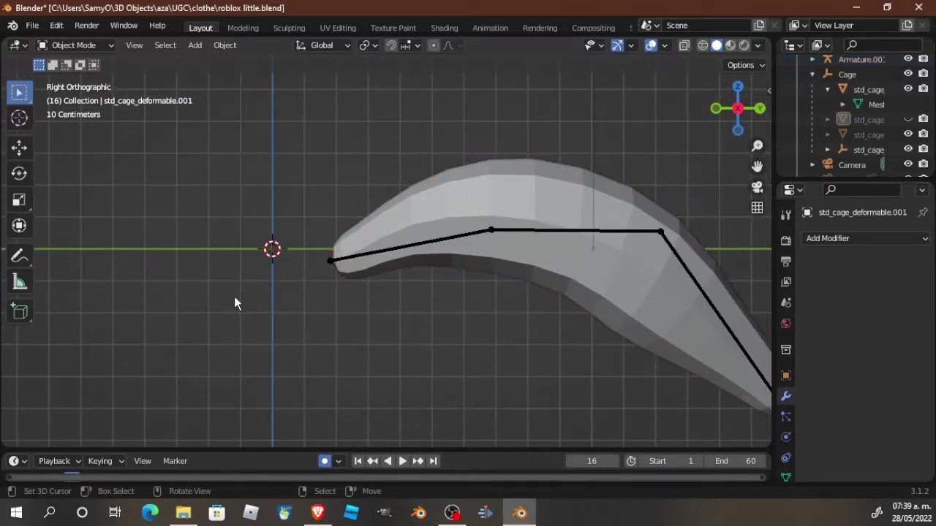
pyautogui.scroll(5, 270, 252)
pyautogui.keyDown('shift'); pyautogui.moveTo(107, 247); pyautogui.dragTo(167, 256, button='middle'); pyautogui.keyUp('shift')
pyautogui.click(318, 292)
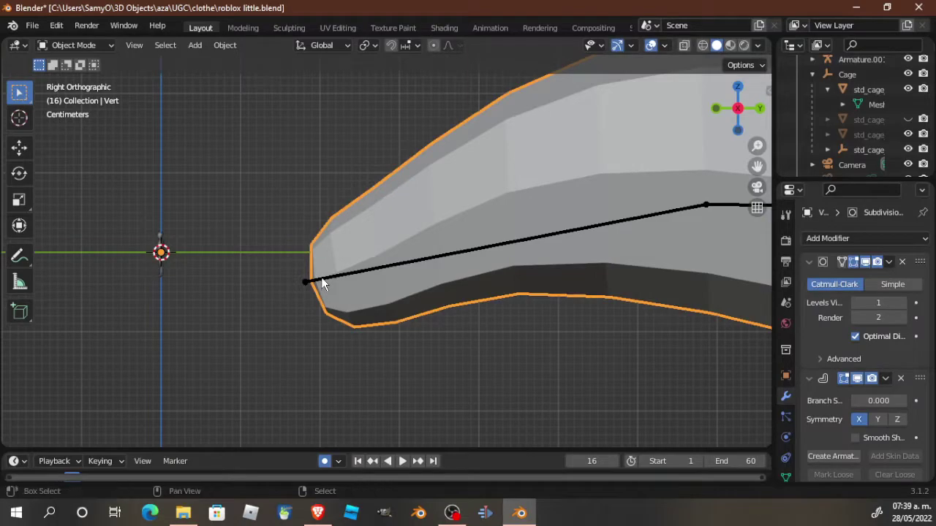
pyautogui.keyDown('shift'); pyautogui.click(323, 281); pyautogui.keyUp('shift')
pyautogui.press('s')
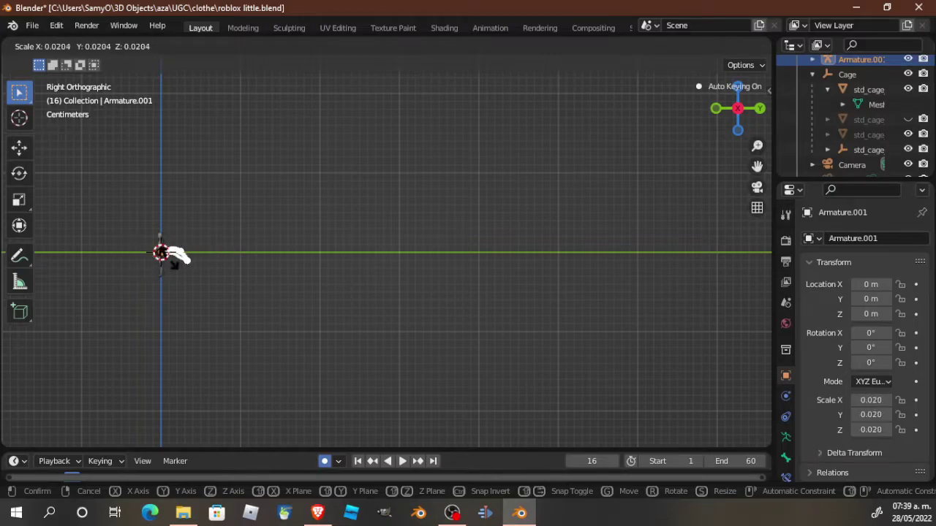
pyautogui.click(172, 257)
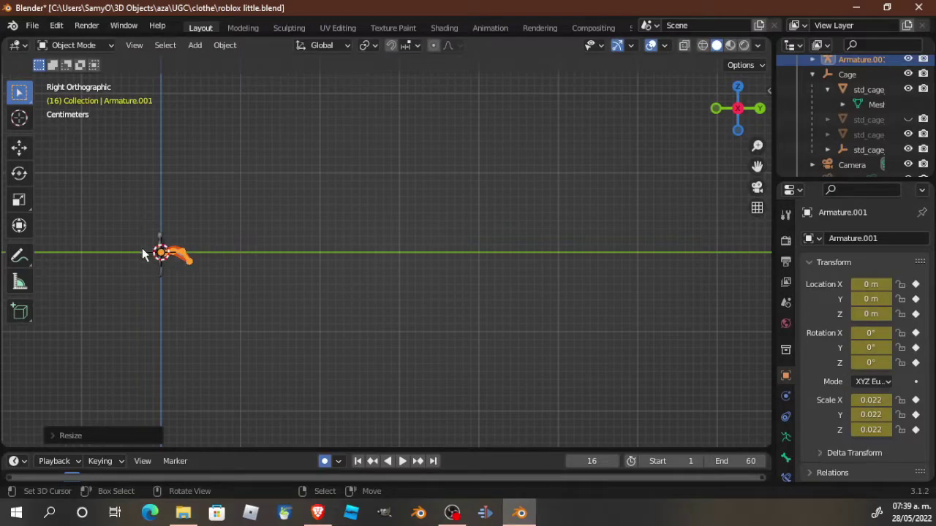
pyautogui.scroll(5, 137, 251)
pyautogui.scroll(8, 162, 254)
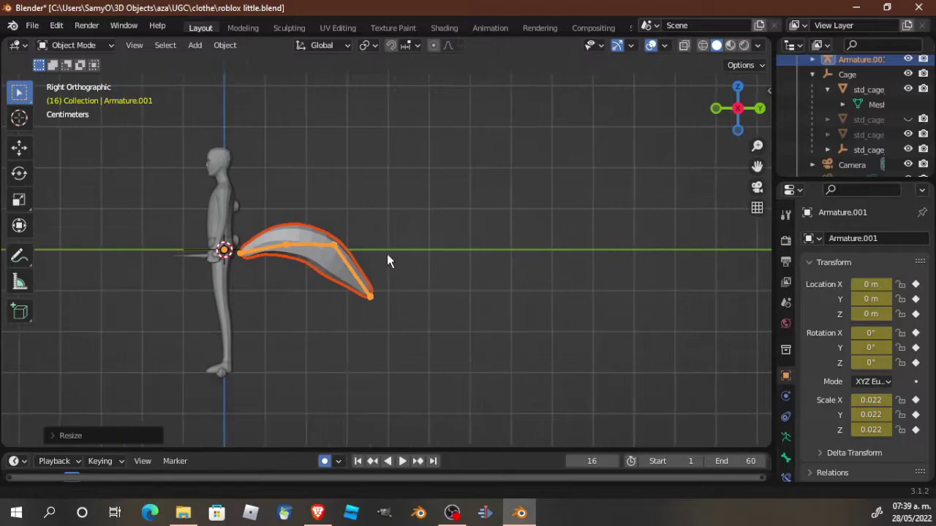
pyautogui.scroll(2, 381, 313)
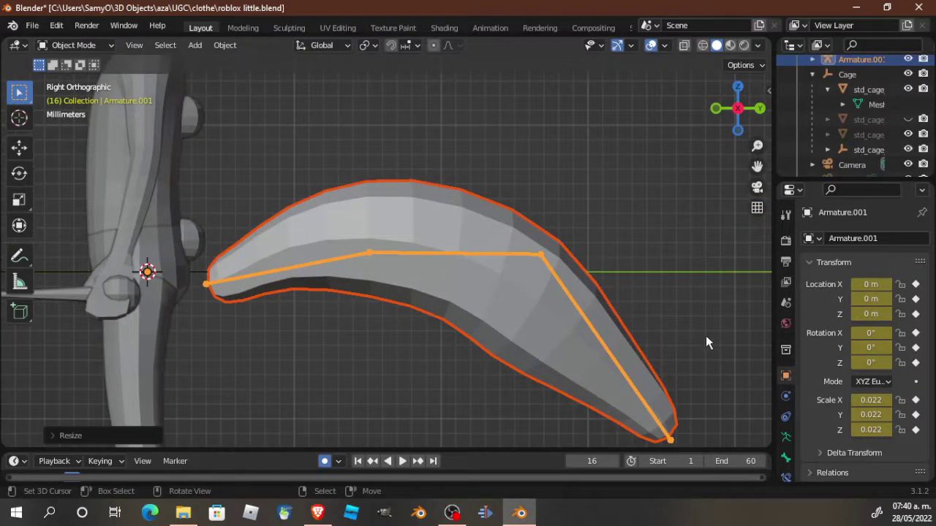
# Scale the tail and its armature down further to 0.012 and preview the swing animation beside the whole dummy.
pyautogui.press('s')
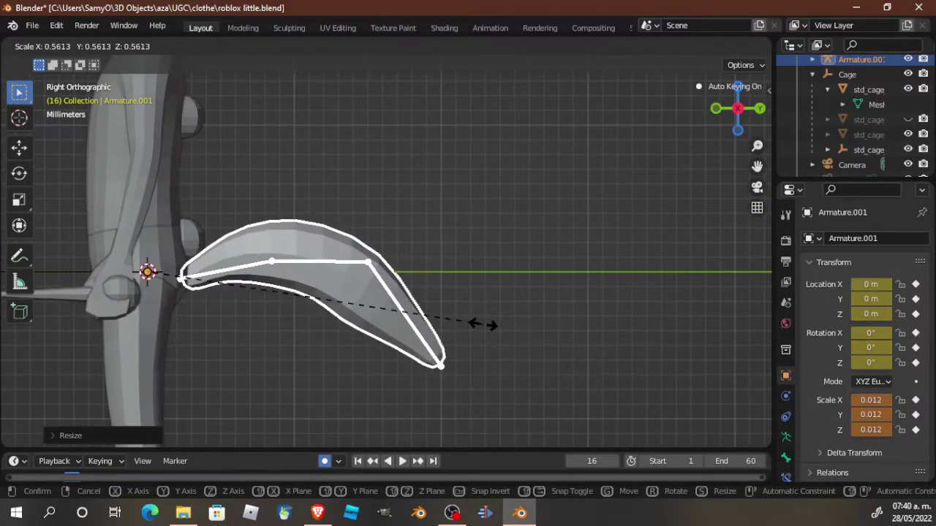
pyautogui.click(474, 324)
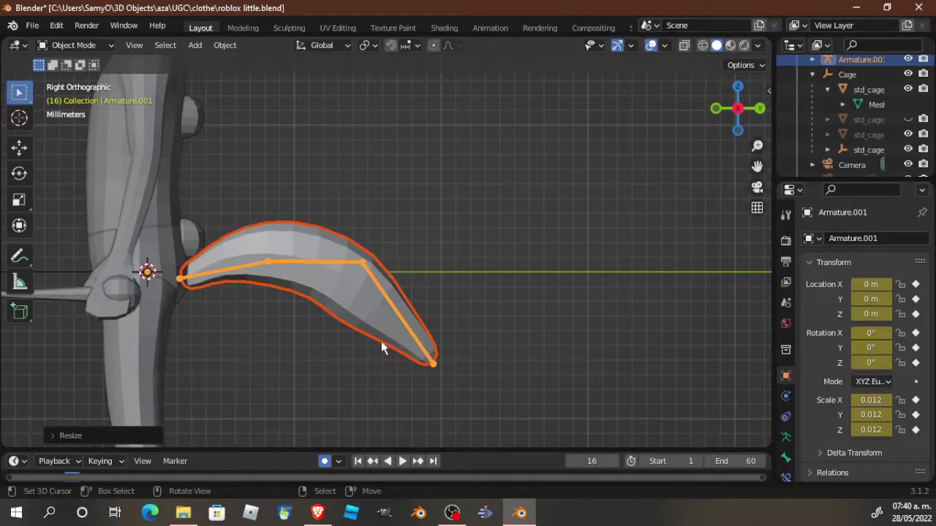
pyautogui.click(340, 358)
pyautogui.press('space')
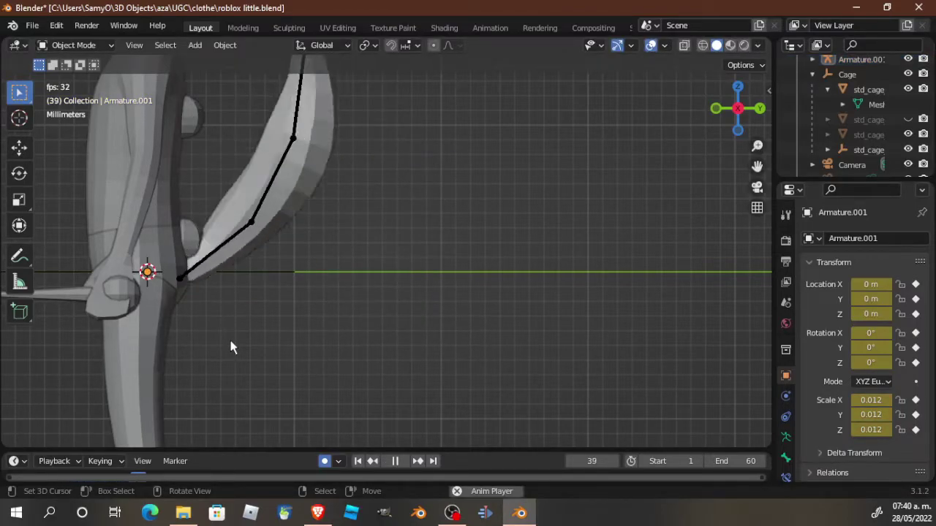
pyautogui.scroll(-5, 234, 338)
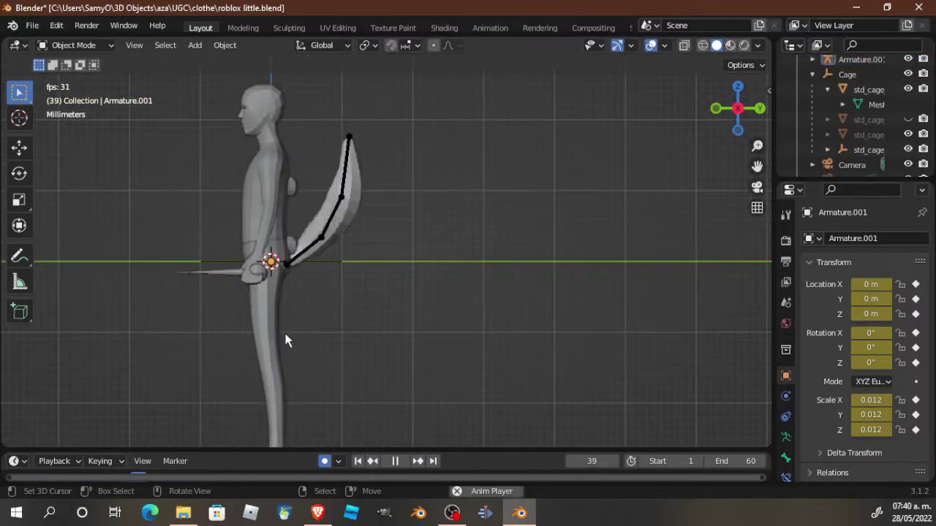
pyautogui.press('space')
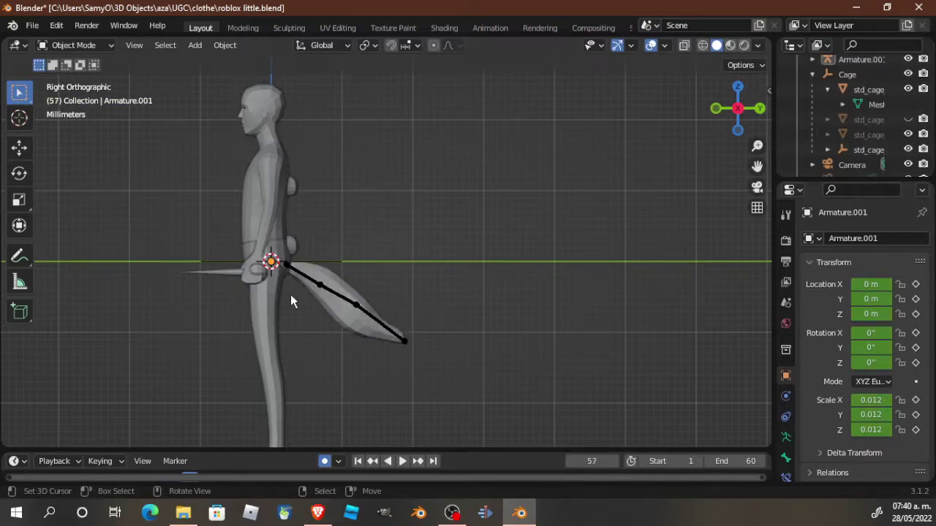
# Select the tail mesh together with its armature and start an FBX export.
pyautogui.click(296, 272)
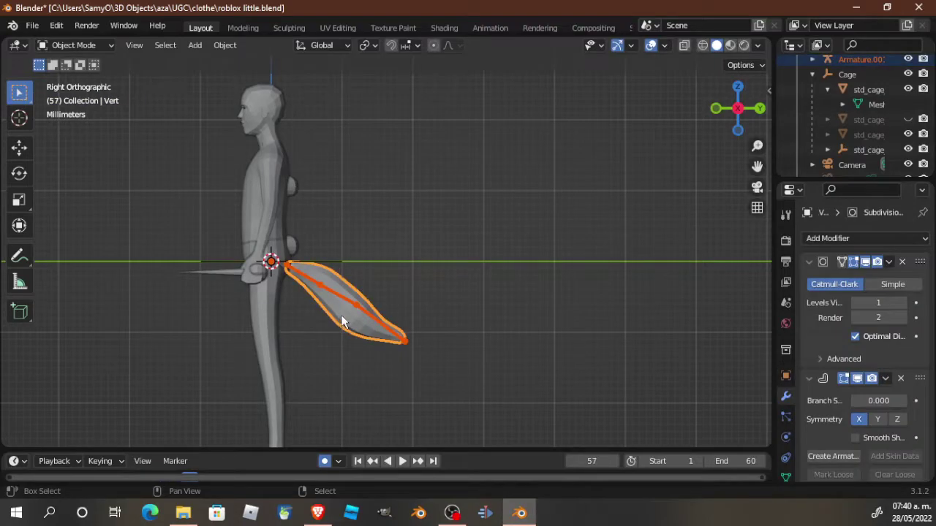
pyautogui.click(33, 26)
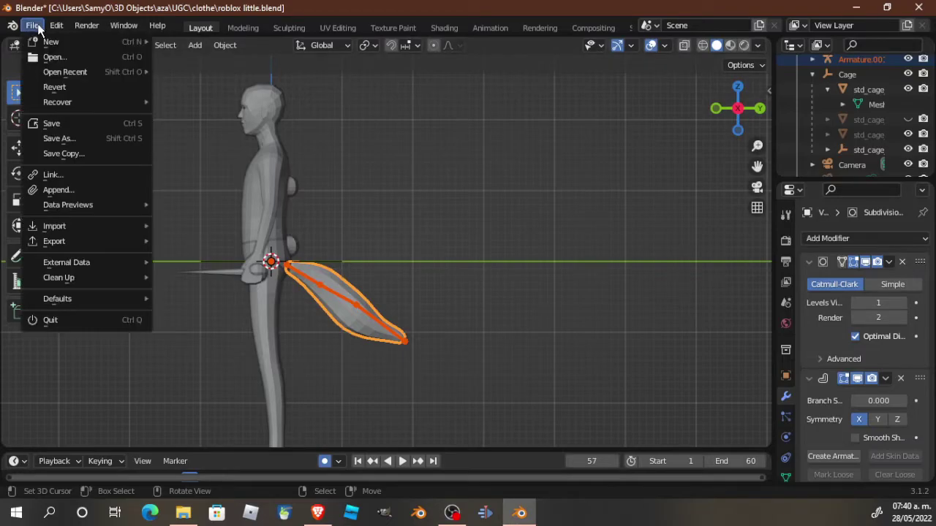
pyautogui.moveTo(73, 241)
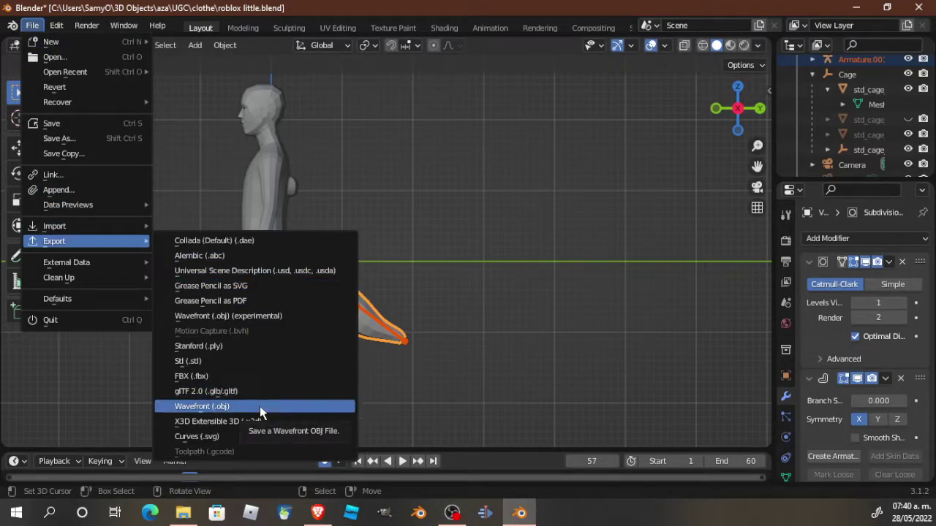
pyautogui.click(232, 376)
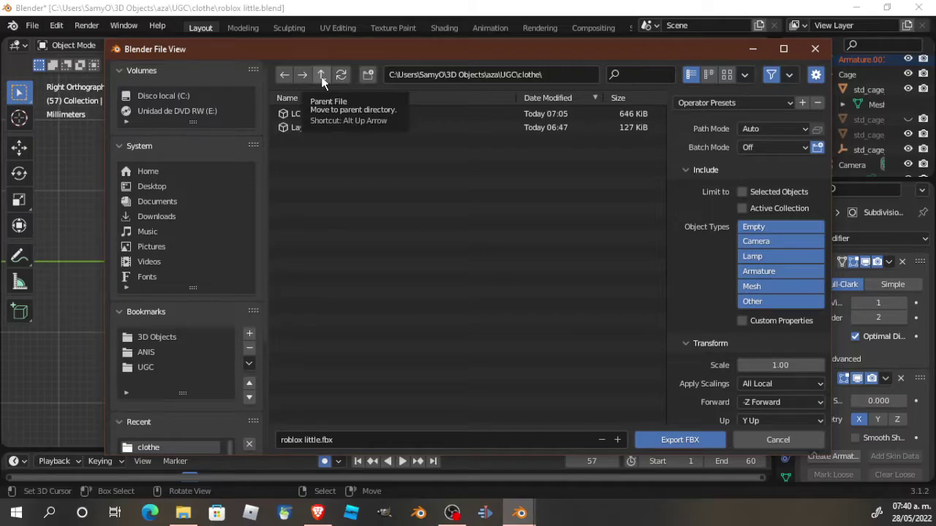
# Create and open a folder named animated tail inside the UGC directory, and name the export file tail.fbx.
pyautogui.click(321, 76)
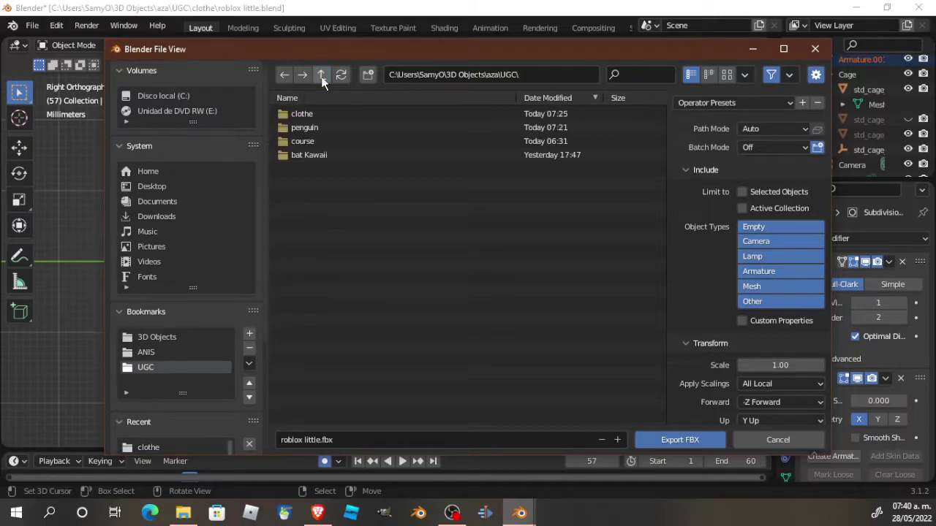
pyautogui.click(368, 75)
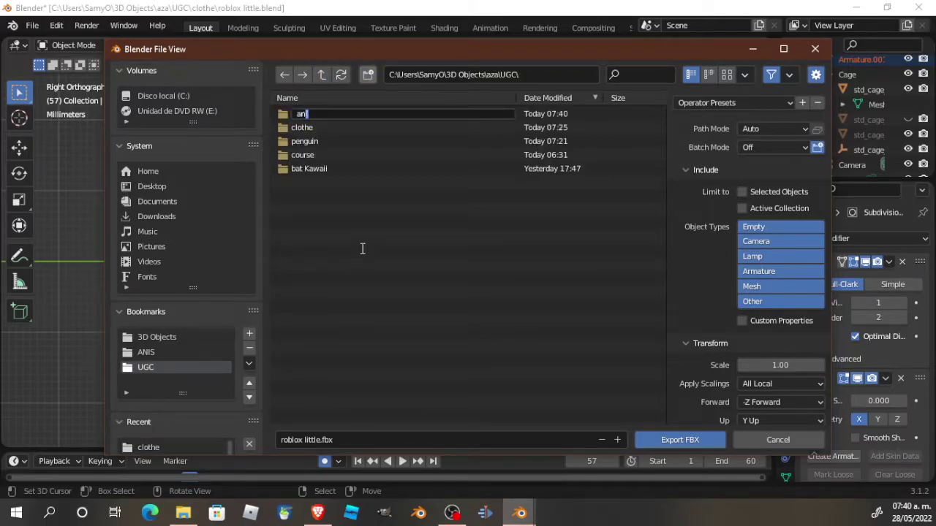
pyautogui.write('animated tail')
pyautogui.press('Return')
pyautogui.click(287, 117)
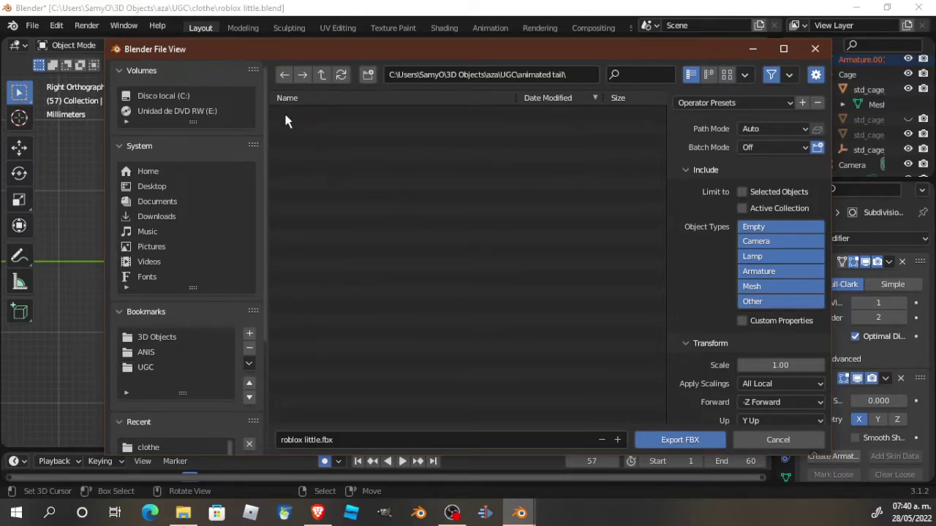
pyautogui.click(411, 443)
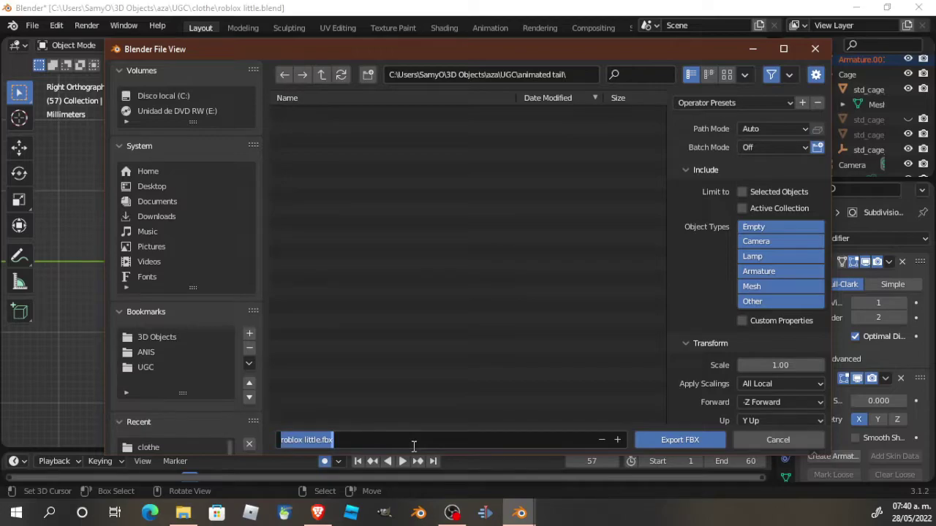
pyautogui.write('ted tail')
pyautogui.press('Return')
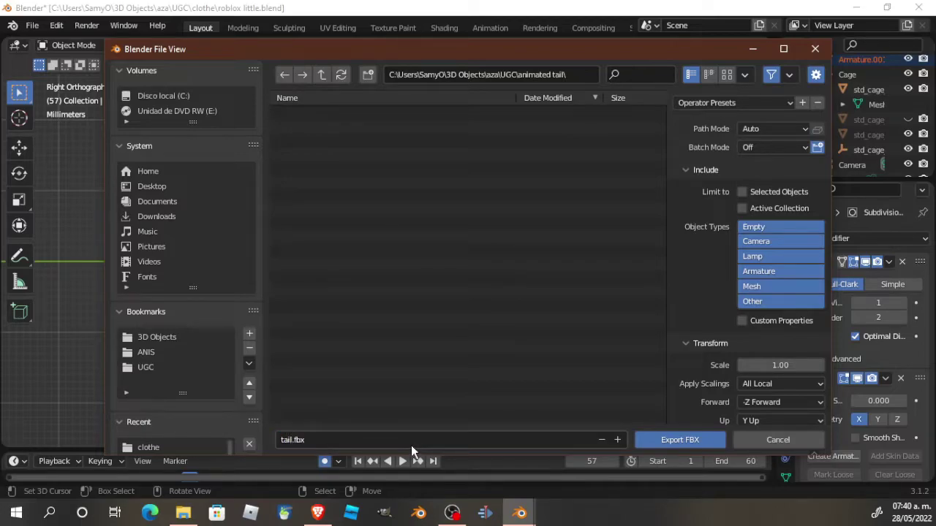
# Limit the FBX export to the selected objects and choose a different path mode.
pyautogui.click(742, 191)
pyautogui.click(752, 130)
pyautogui.click(759, 232)
pyautogui.scroll(-4, 696, 365)
pyautogui.scroll(-1, 694, 374)
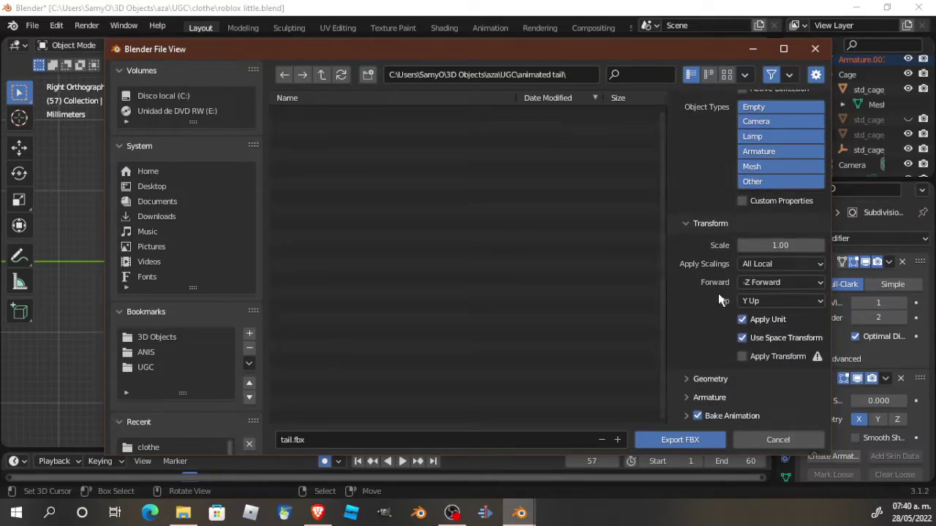
# Set the baked animation's Simplify to 0, disable NLA Strips and All Actions, and export the FBX file.
pyautogui.click(687, 416)
pyautogui.scroll(-4, 691, 410)
pyautogui.click(774, 411)
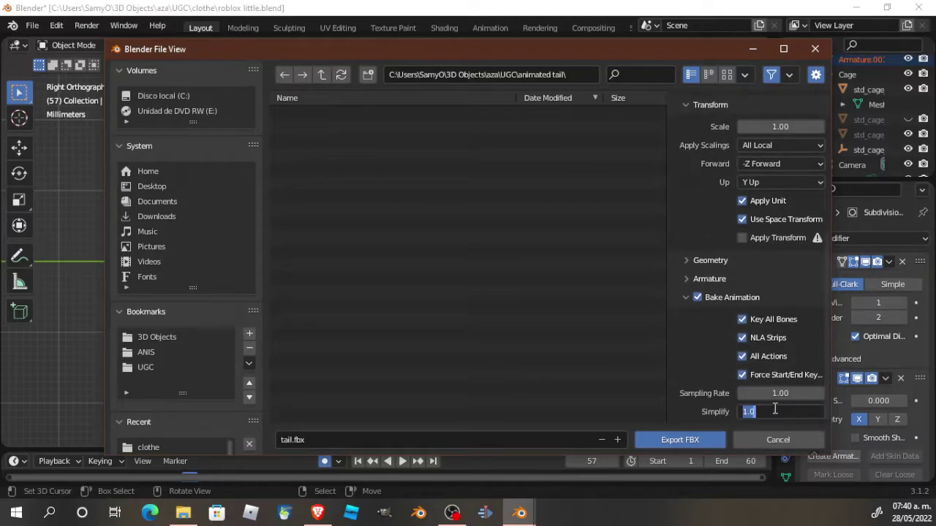
pyautogui.press('Return')
pyautogui.click(742, 356)
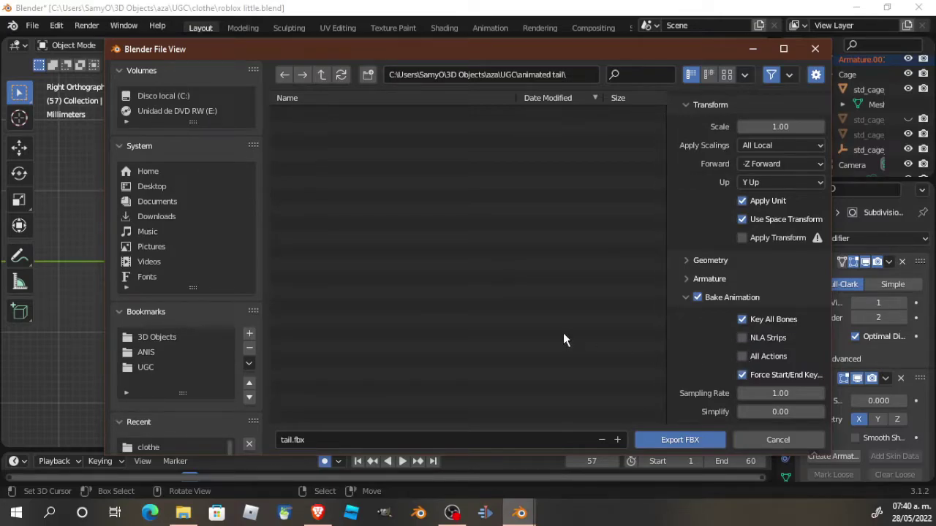
pyautogui.click(650, 440)
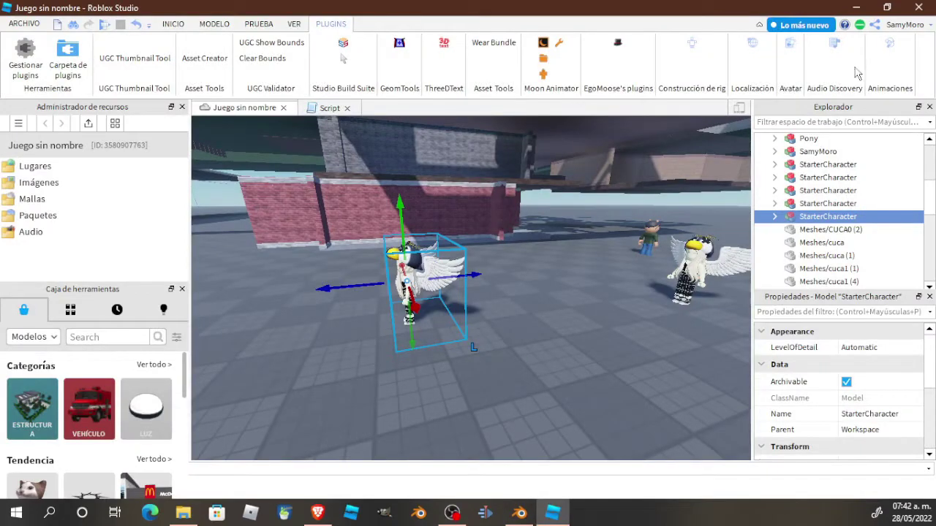
# In Roblox Studio, import tail.fbx from the UGC animated tail folder as a Custom avatar.
pyautogui.click(788, 50)
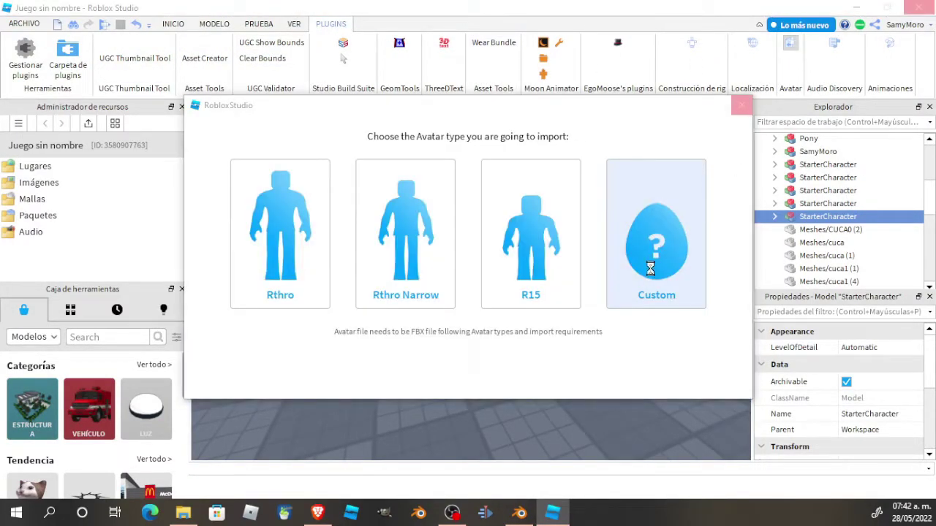
pyautogui.click(657, 242)
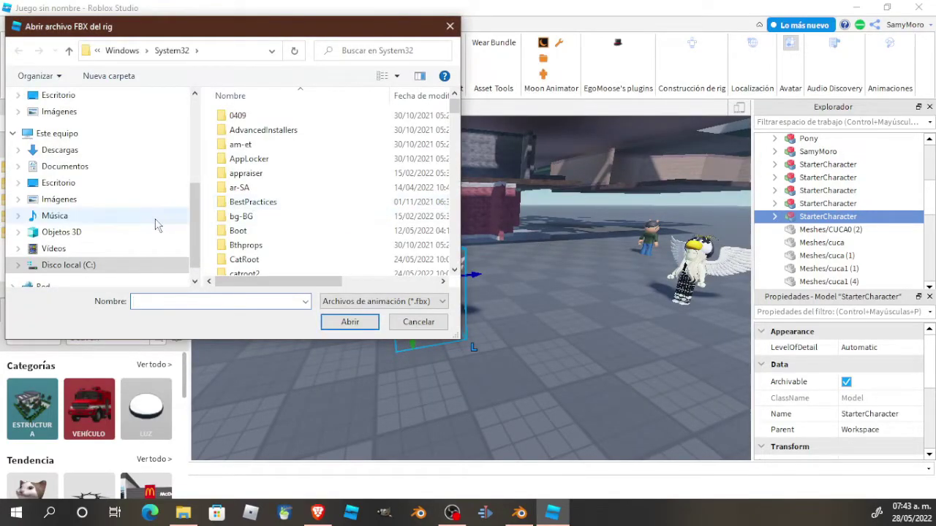
pyautogui.click(18, 233)
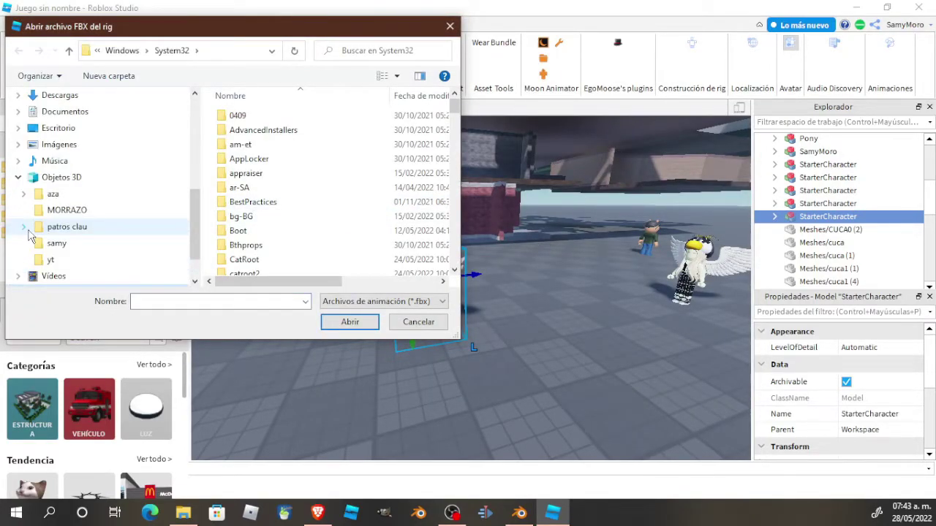
pyautogui.click(24, 205)
pyautogui.click(29, 277)
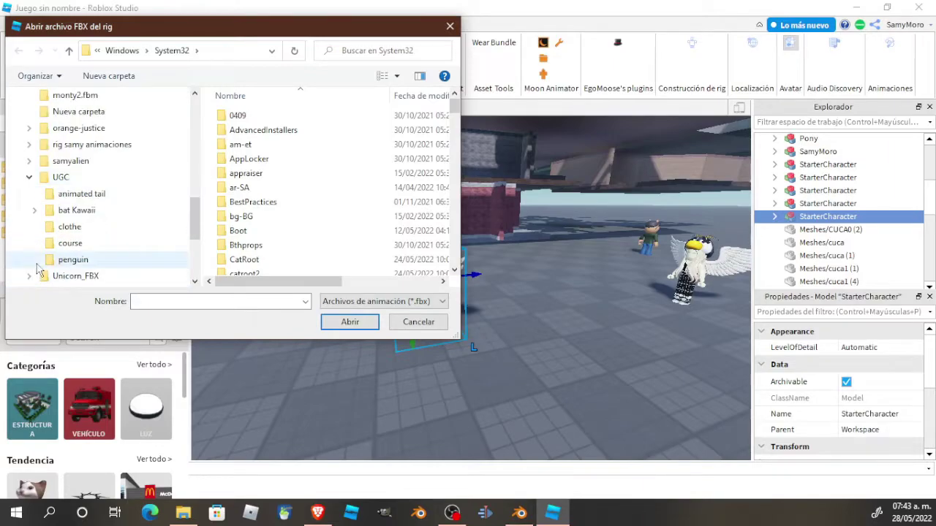
pyautogui.click(82, 194)
pyautogui.click(249, 128)
pyautogui.click(348, 322)
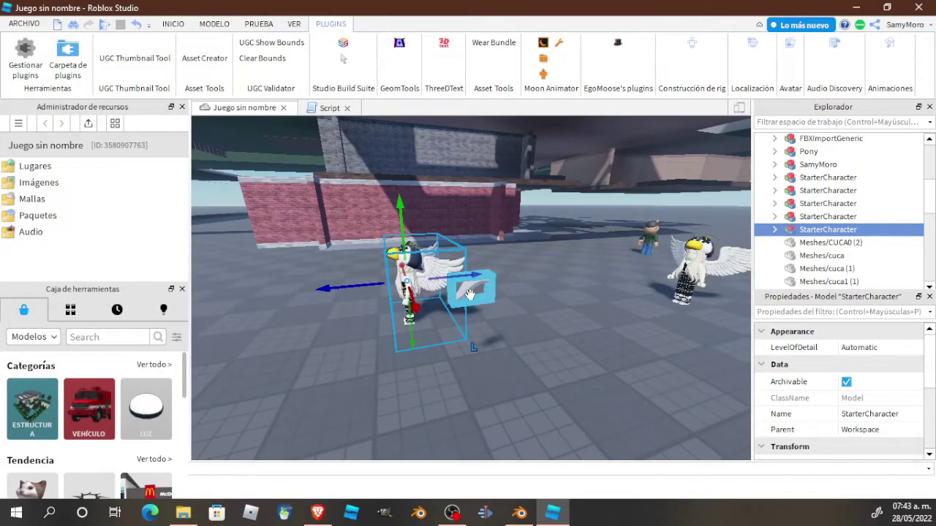
# Move the imported tail against the lower back of the winged character.
pyautogui.moveTo(481, 318); pyautogui.dragTo(480, 318, button='right')
pyautogui.press('w')
pyautogui.scroll(-3, 481, 318)
pyautogui.moveTo(476, 267); pyautogui.dragTo(288, 354)
pyautogui.scroll(-2, 339, 348)
pyautogui.moveTo(340, 348); pyautogui.dragTo(336, 348, button='right')
pyautogui.scroll(2, 337, 349)
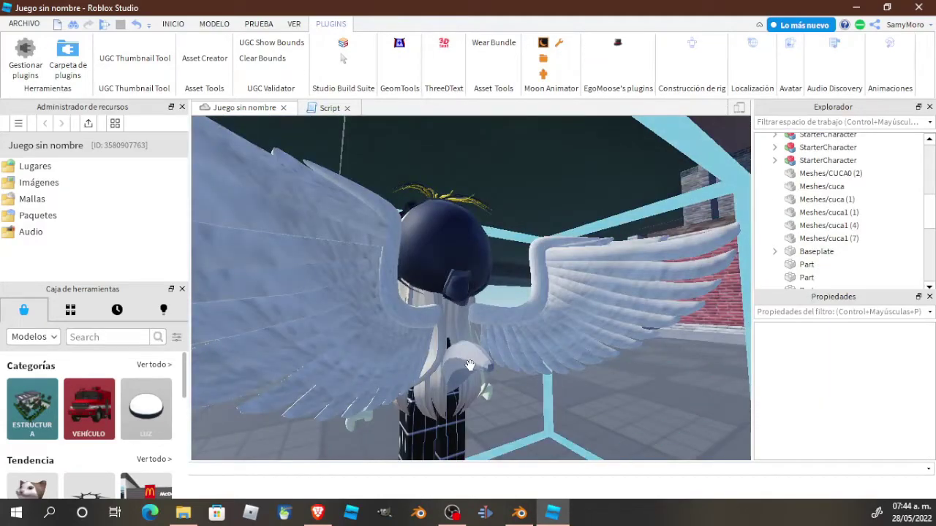
# Open the animation editor for the FBXImportGeneric model and create a new animation with the default name.
pyautogui.click(452, 403)
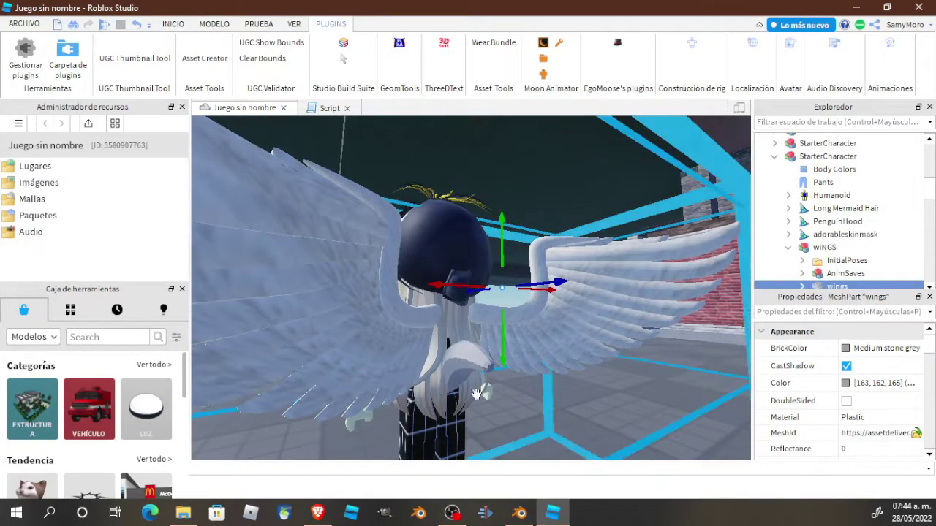
pyautogui.scroll(3, 867, 233)
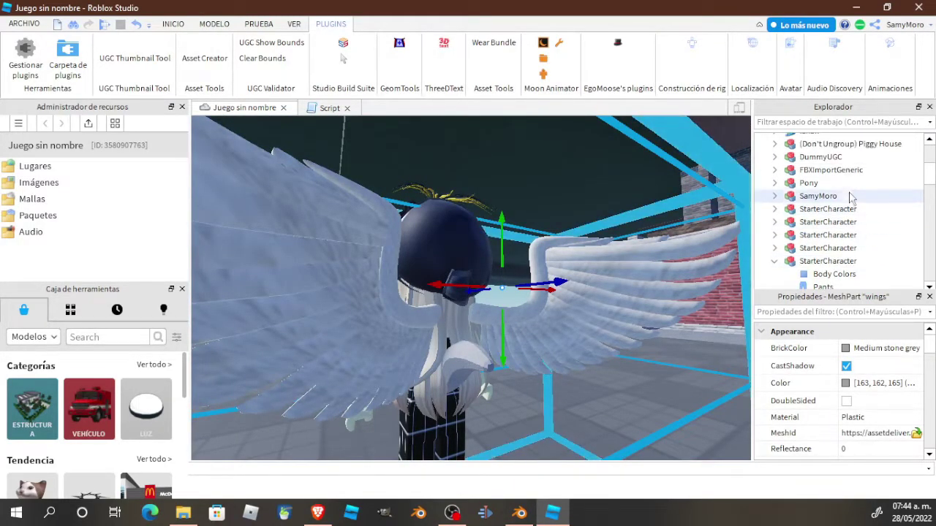
pyautogui.click(848, 170)
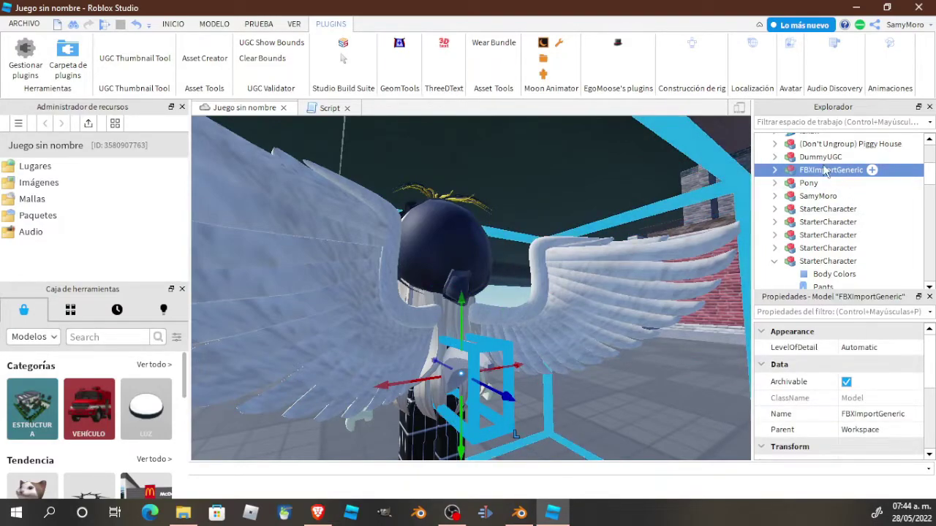
pyautogui.click(887, 53)
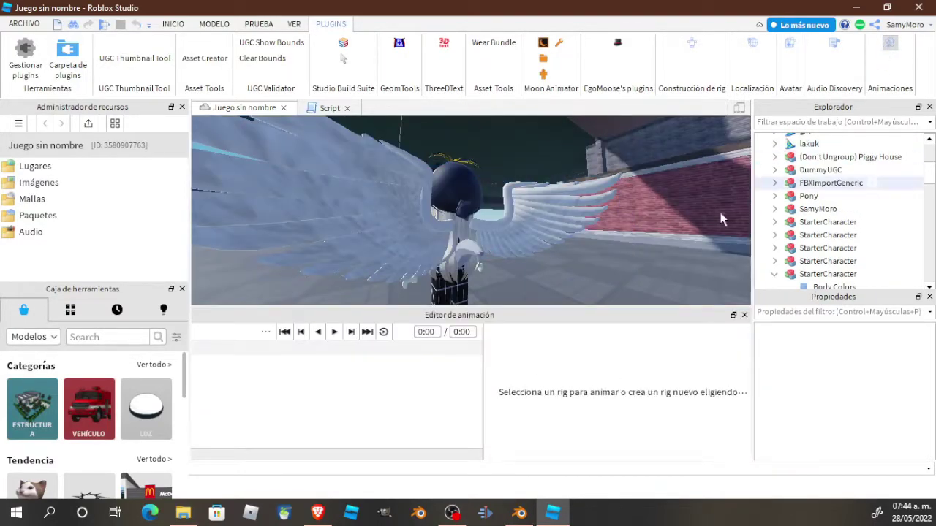
pyautogui.click(819, 182)
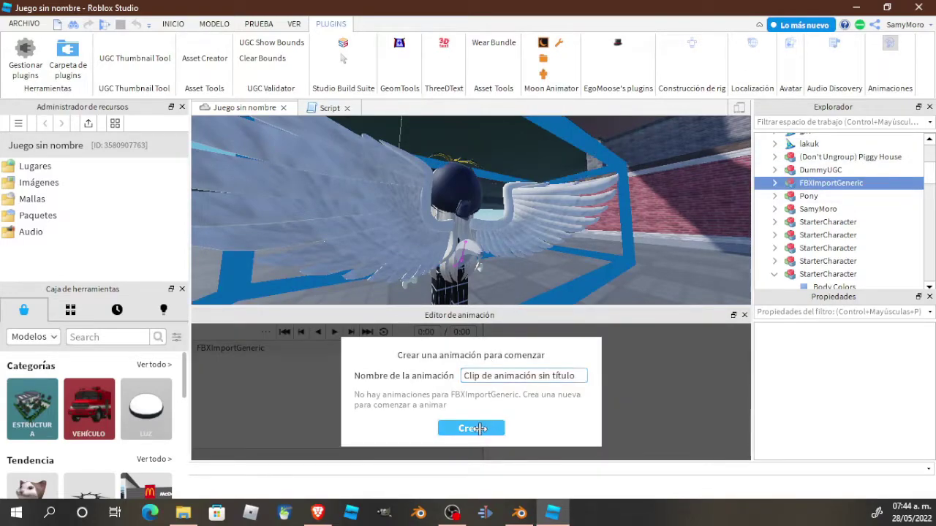
pyautogui.click(480, 429)
# Import the animation from tail.fbx into the FBXImportGeneric rig and play it to check the tail's swing.
pyautogui.moveTo(534, 272); pyautogui.dragTo(493, 261, button='right')
pyautogui.scroll(5, 515, 244)
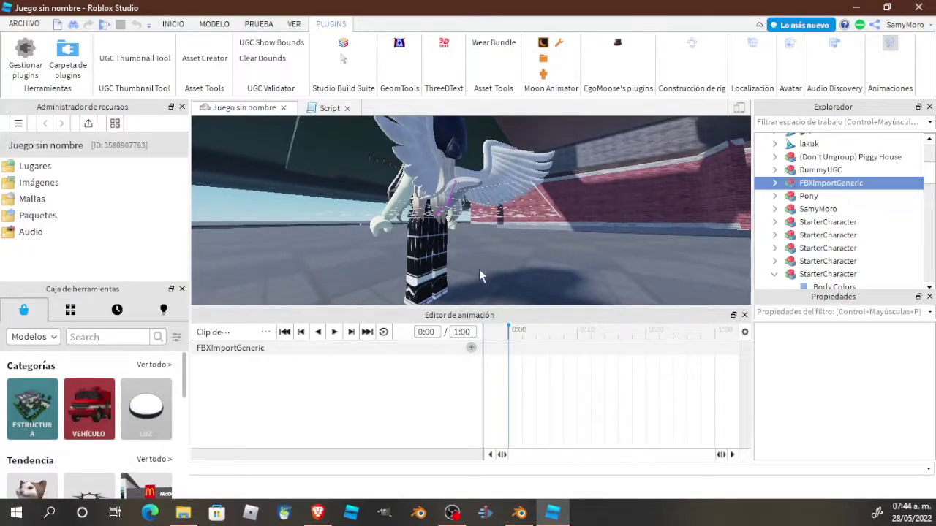
pyautogui.click(265, 334)
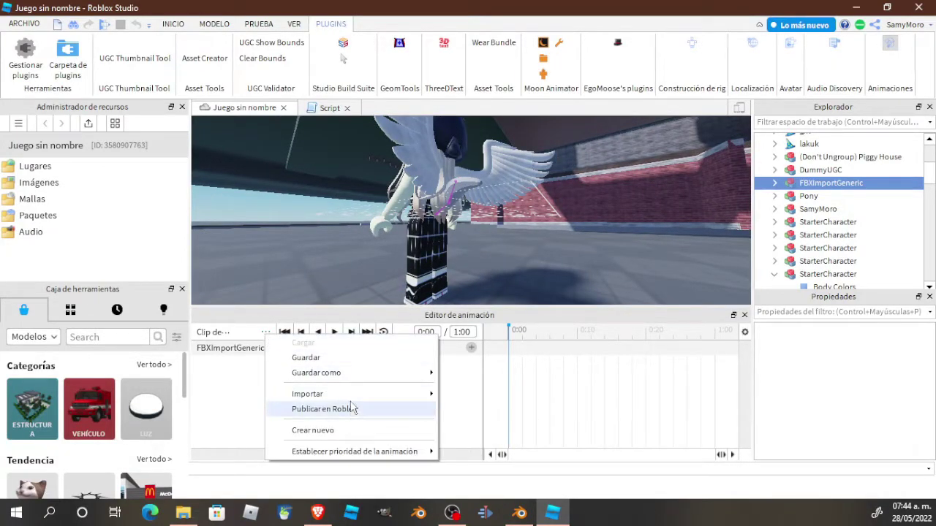
pyautogui.moveTo(351, 398)
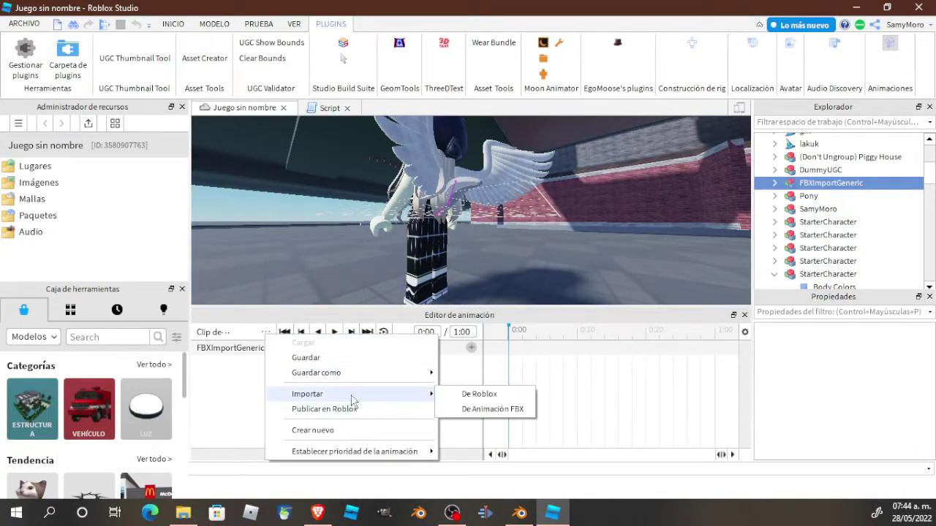
pyautogui.click(484, 410)
pyautogui.click(272, 157)
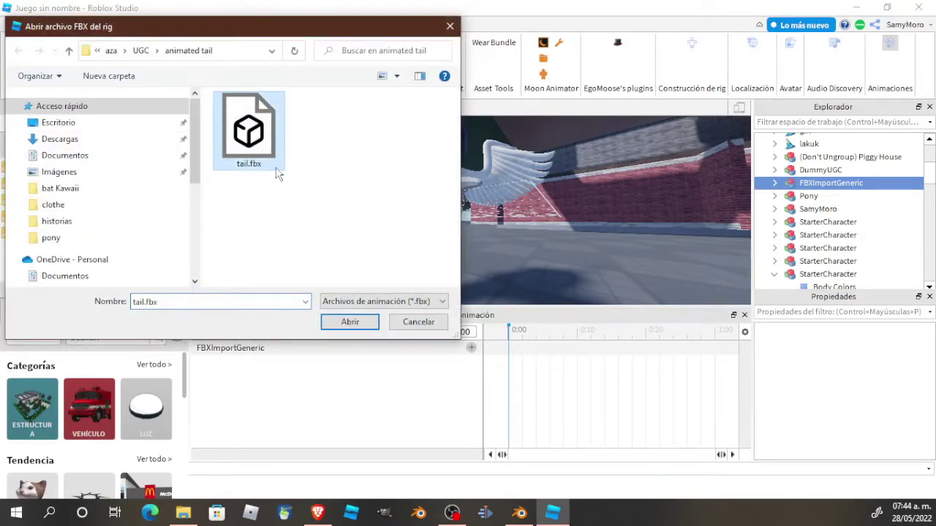
pyautogui.click(349, 322)
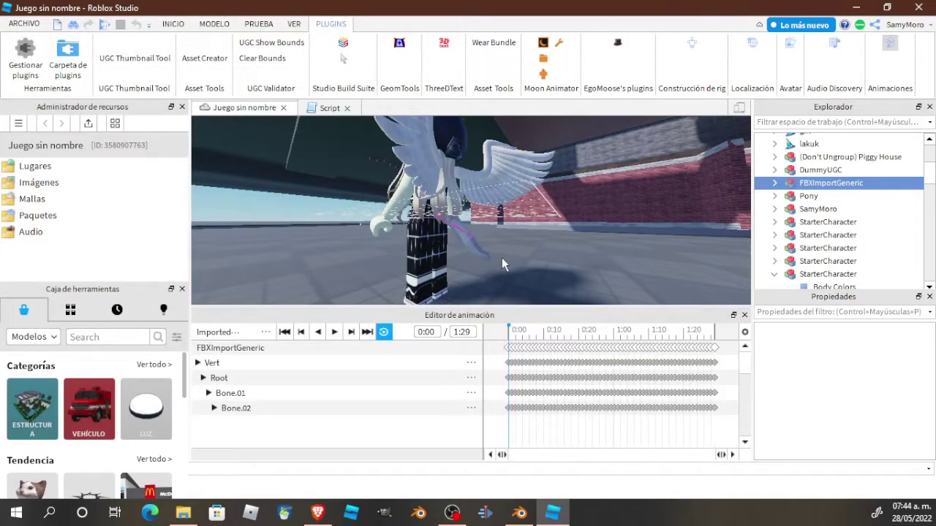
pyautogui.press('space')
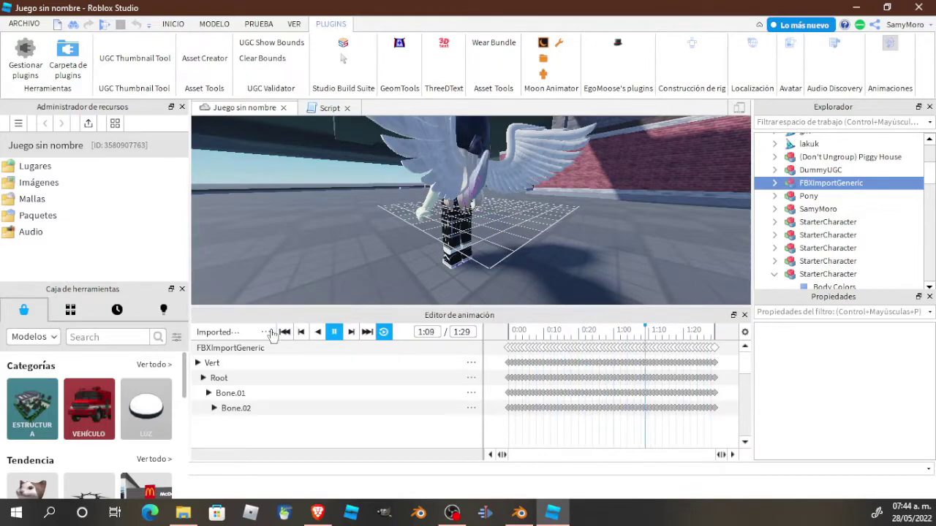
# Stop the playback, publish the imported animation to Roblox with the title "my Tail Ani" and copy its asset ID.
pyautogui.press('space')
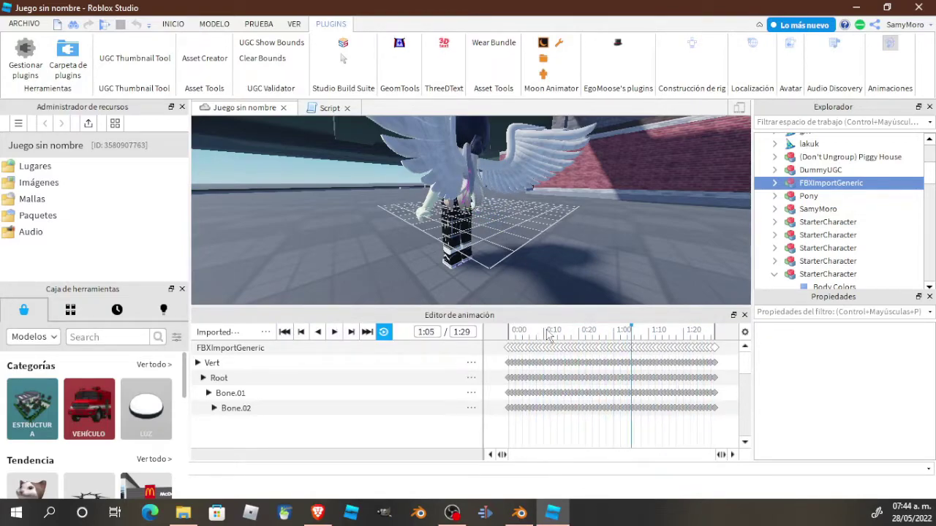
pyautogui.click(267, 333)
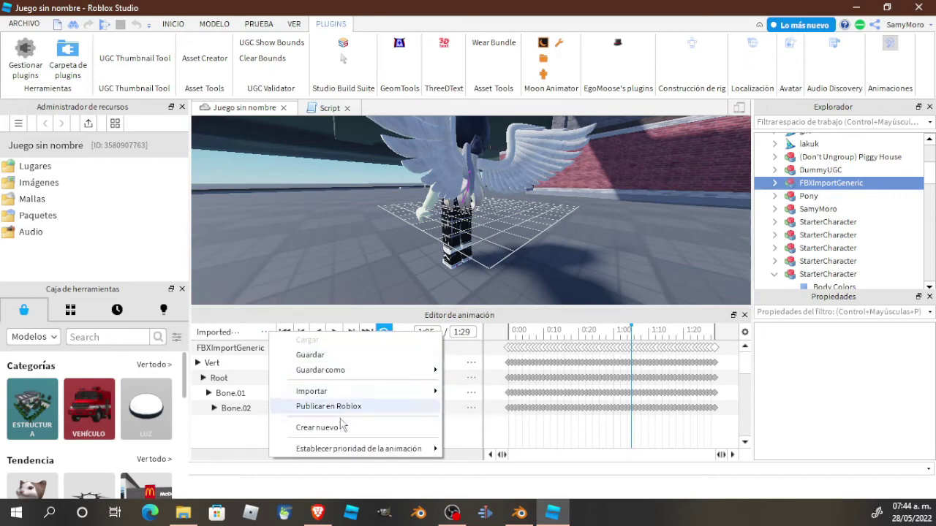
pyautogui.moveTo(346, 393)
pyautogui.moveTo(347, 374)
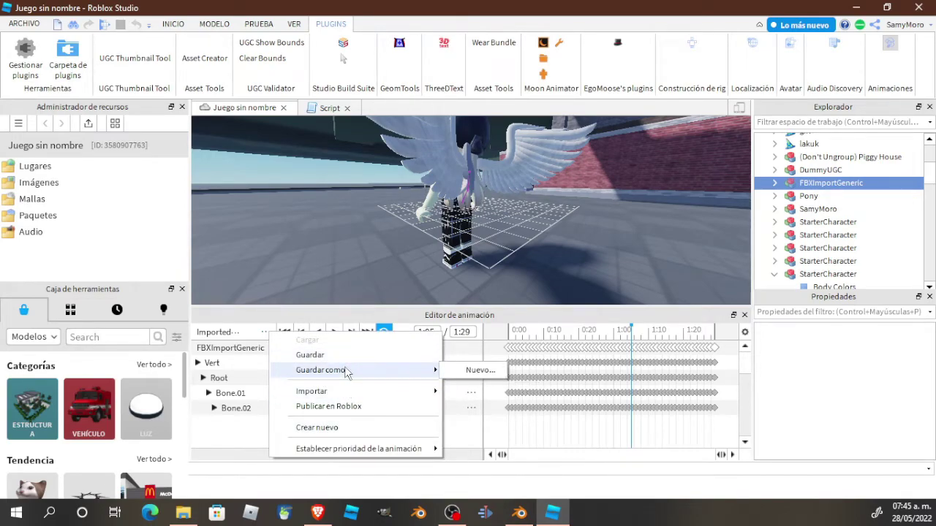
pyautogui.click(368, 410)
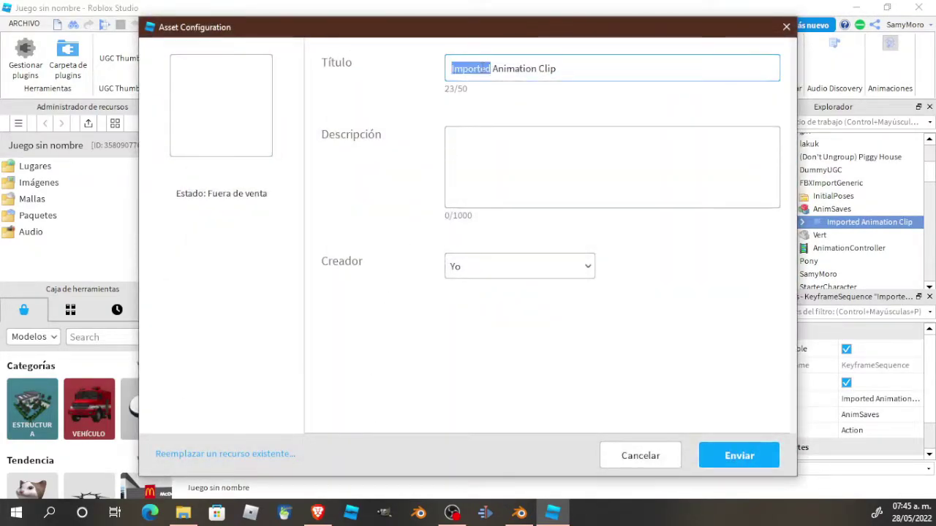
pyautogui.moveTo(490, 68); pyautogui.dragTo(557, 69)
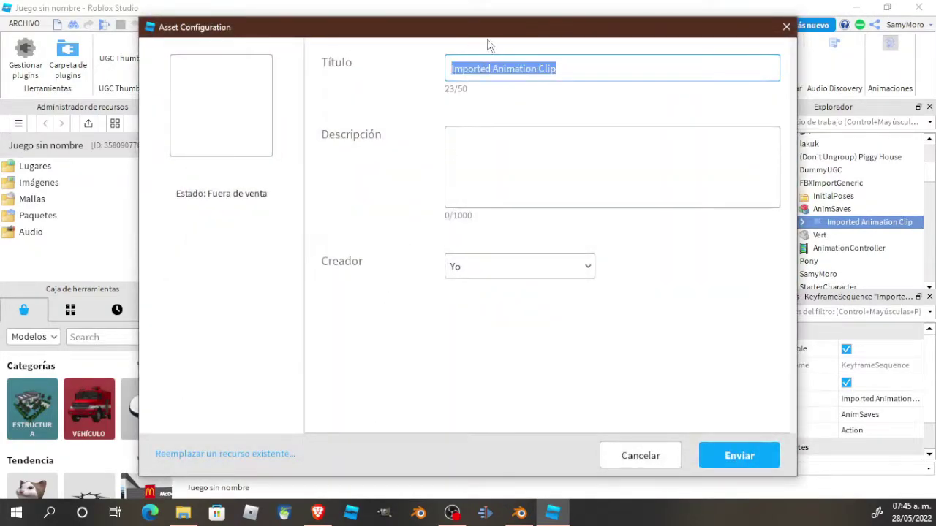
pyautogui.write('my Tail Ani')
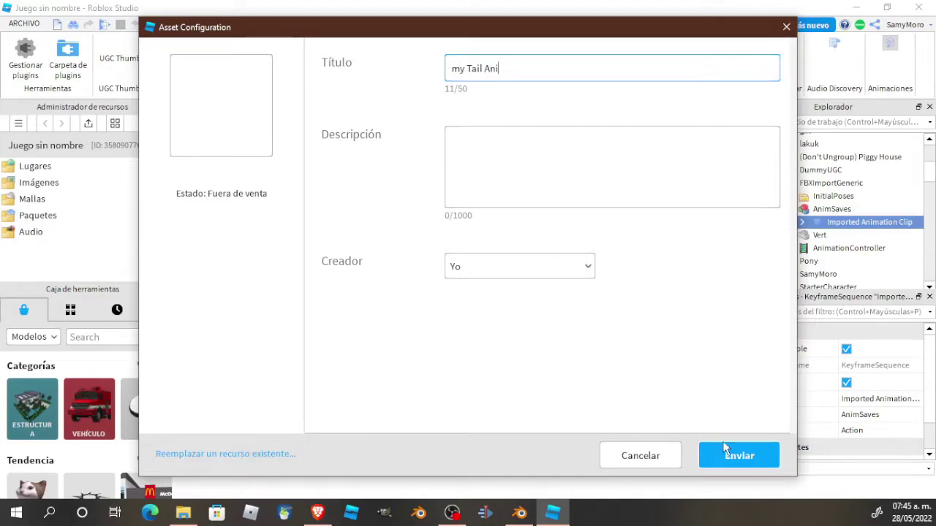
pyautogui.click(735, 455)
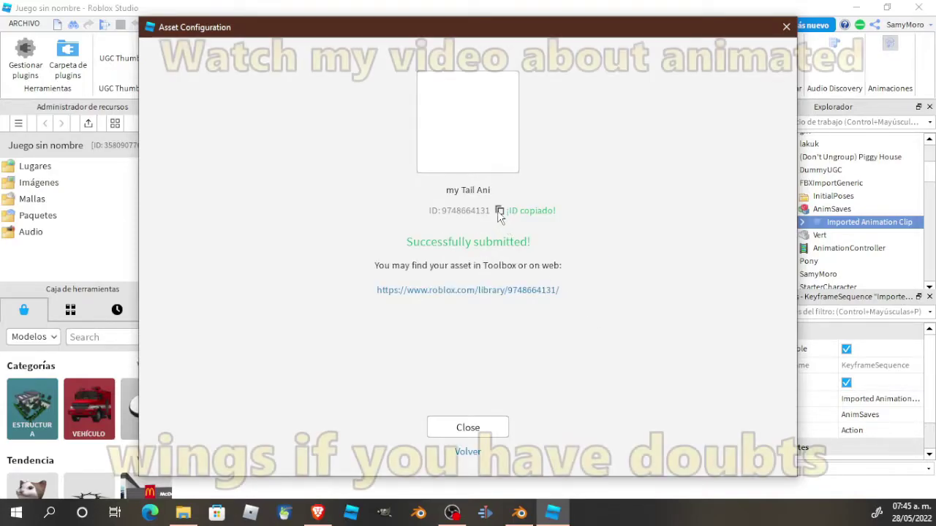
pyautogui.click(468, 429)
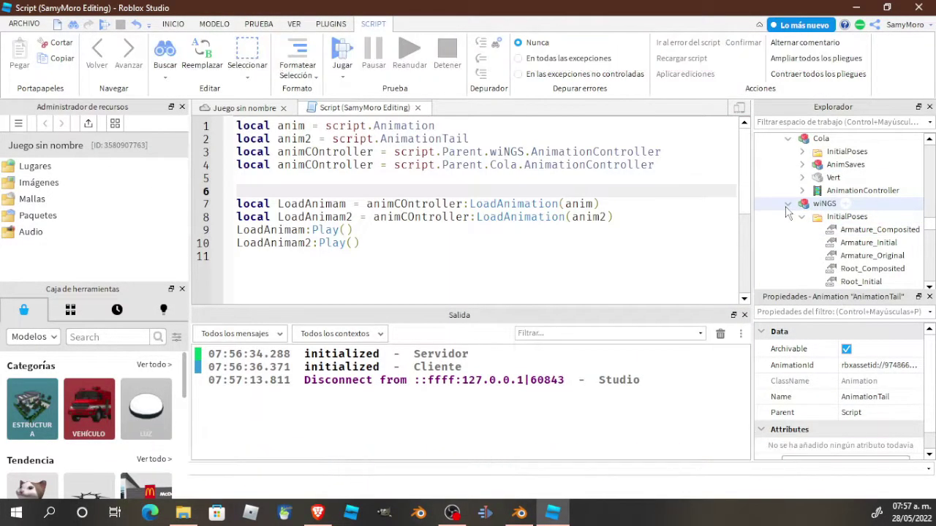
# Collapse the wiNGS and Cola models in the object hierarchy and start a play test.
pyautogui.click(788, 203)
pyautogui.click(788, 141)
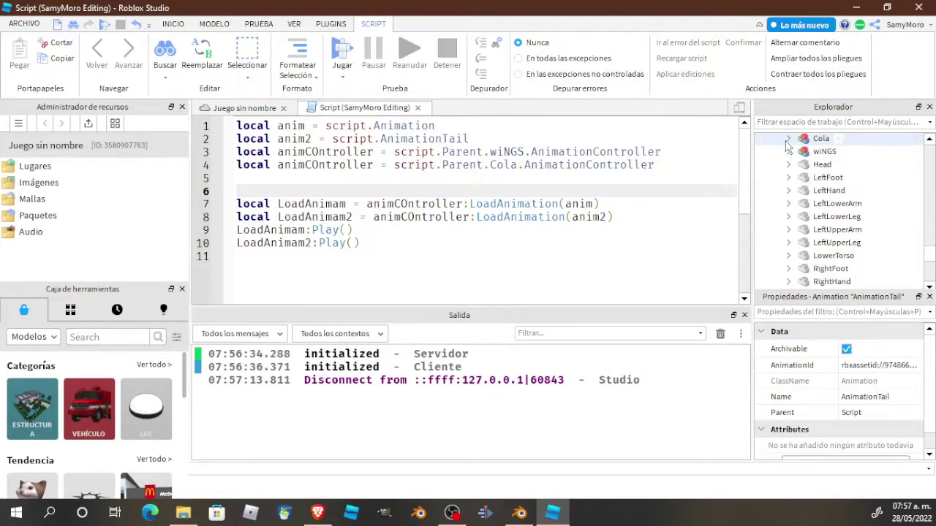
pyautogui.click(339, 49)
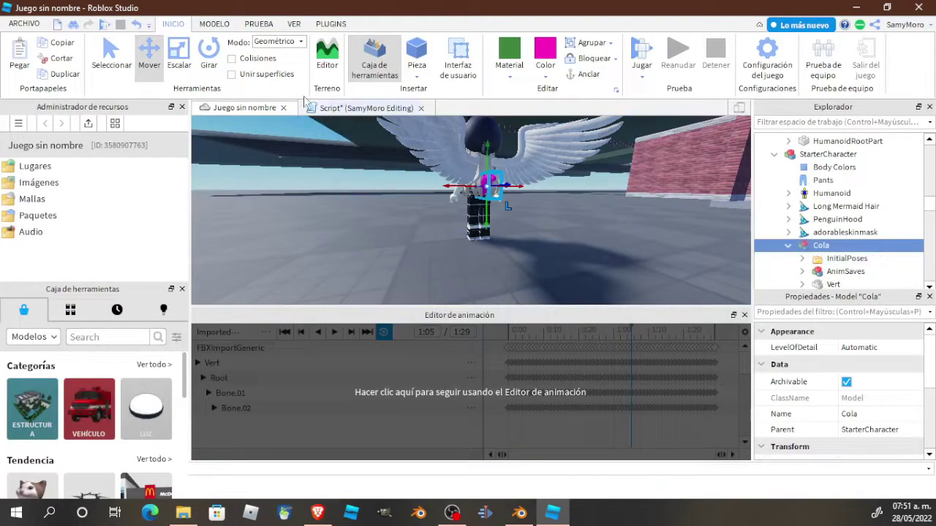
# Weld the Cola model's Vert mesh in place to StarterCharacter's LowerTorso with Easy Weld, leaving Animatable off.
pyautogui.click(330, 23)
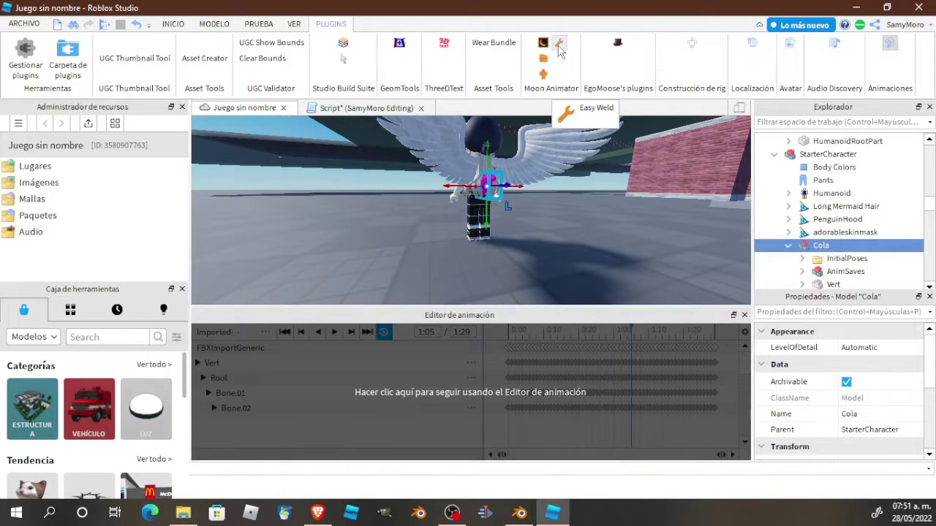
pyautogui.scroll(-1, 830, 252)
pyautogui.click(830, 250)
pyautogui.click(559, 42)
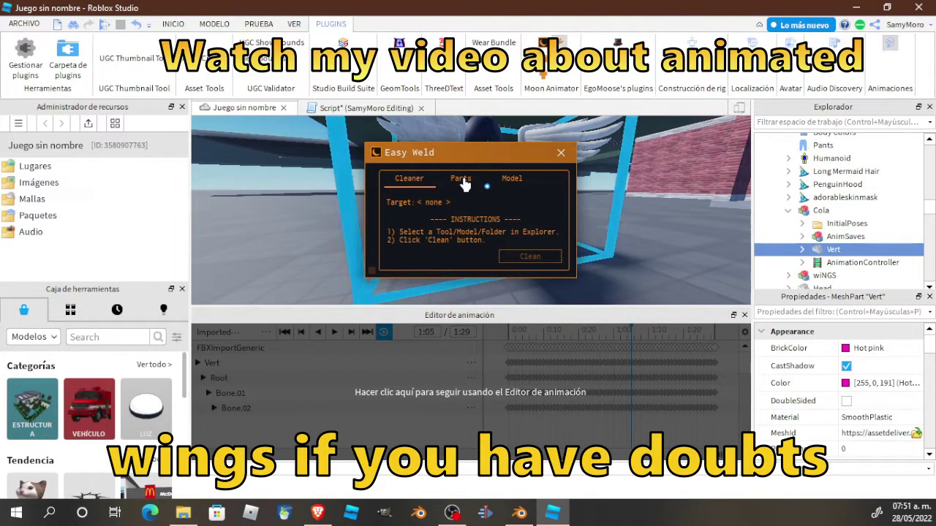
pyautogui.scroll(-4, 830, 255)
pyautogui.scroll(-2, 830, 255)
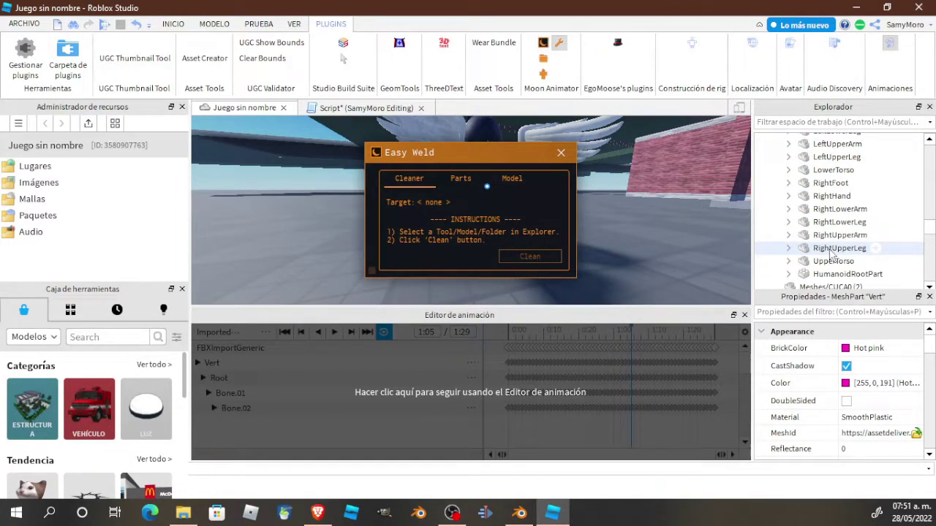
pyautogui.scroll(6, 830, 253)
pyautogui.scroll(-3, 830, 253)
pyautogui.scroll(-2, 830, 254)
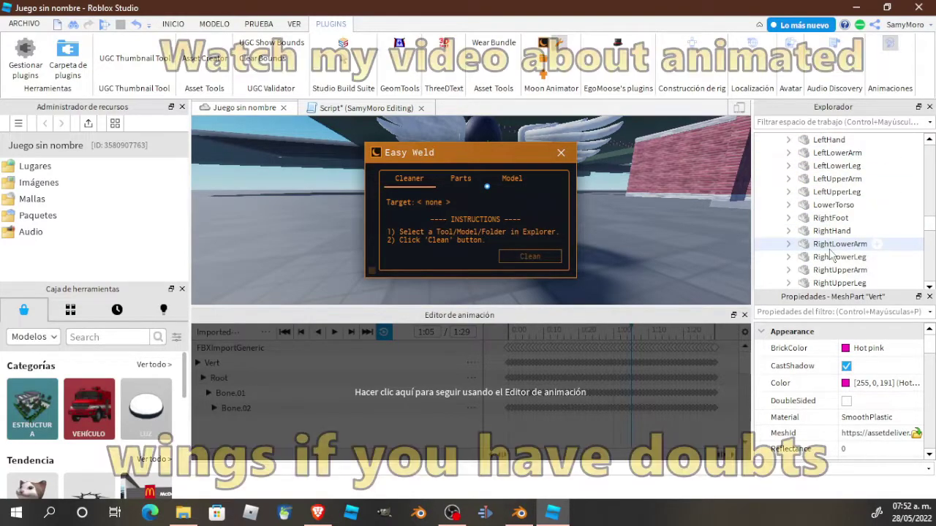
pyautogui.scroll(1, 829, 221)
pyautogui.scroll(1, 830, 223)
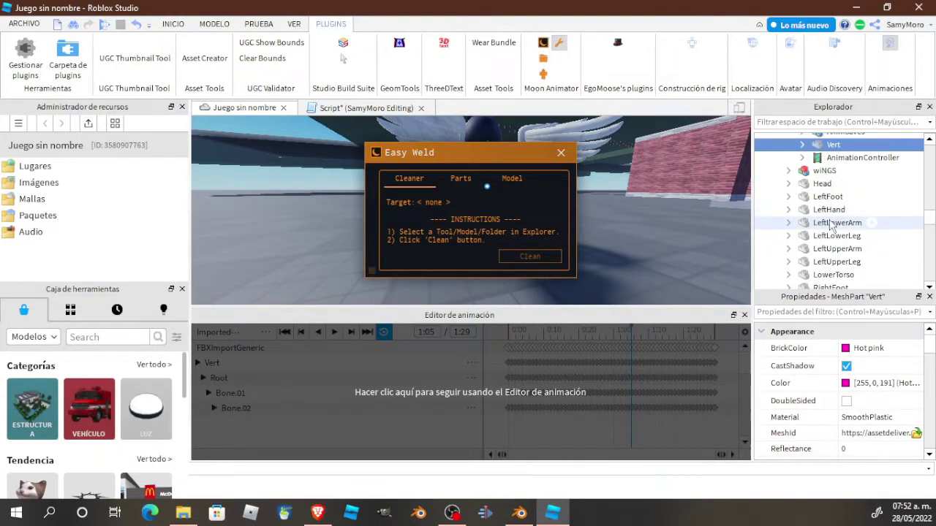
pyautogui.scroll(-1, 834, 234)
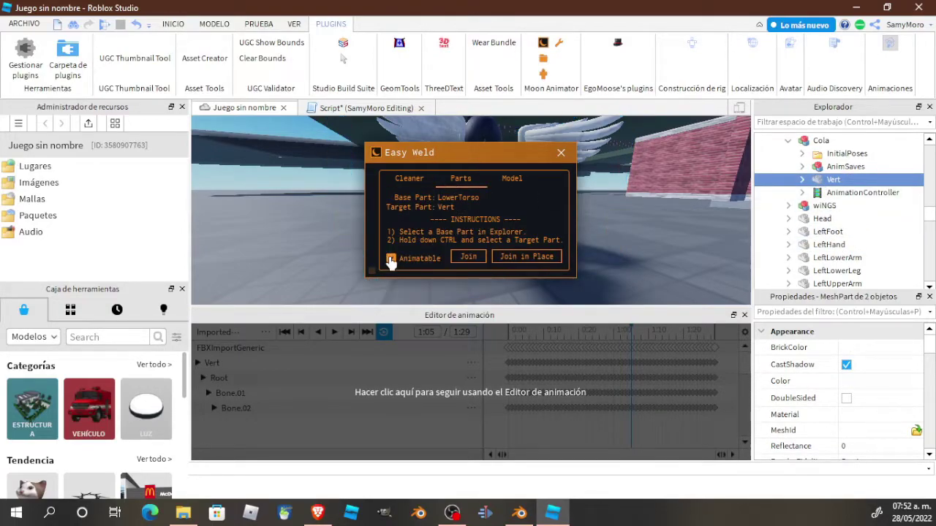
pyautogui.click(518, 260)
# Inspect the Vert weld and its connected parts inside StarterCharacter's LowerTorso.
pyautogui.scroll(-1, 834, 225)
pyautogui.scroll(3, 860, 245)
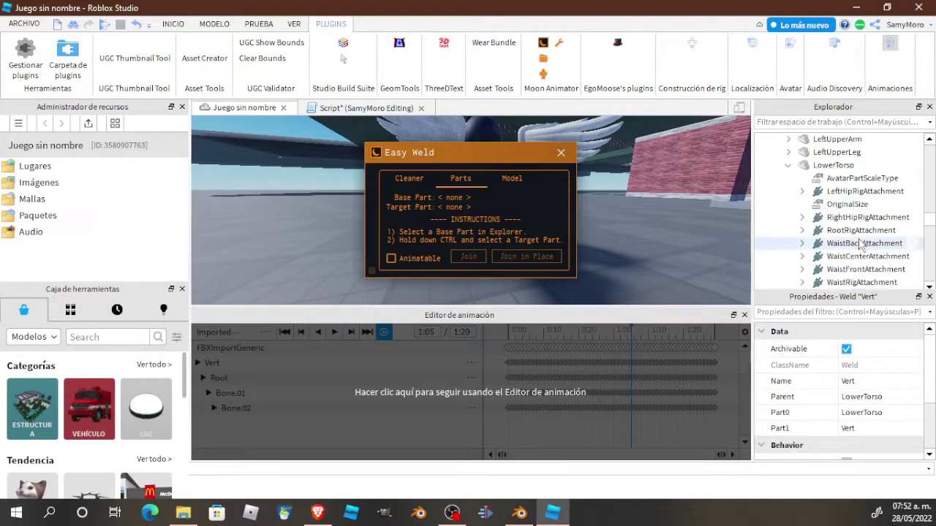
pyautogui.scroll(-1, 861, 245)
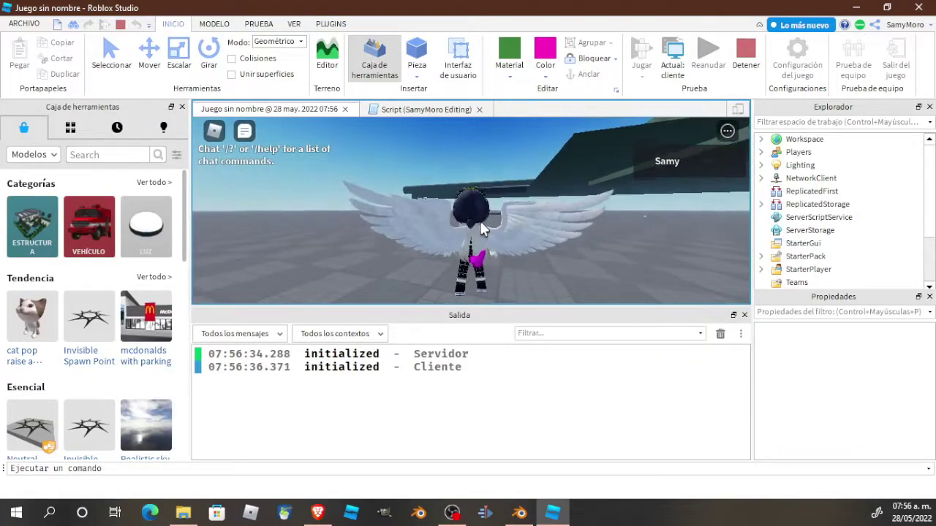
# Turn the camera and move the character in the play test to examine the attached tail.
pyautogui.moveTo(481, 228); pyautogui.dragTo(481, 229, button='right')
pyautogui.press('a')
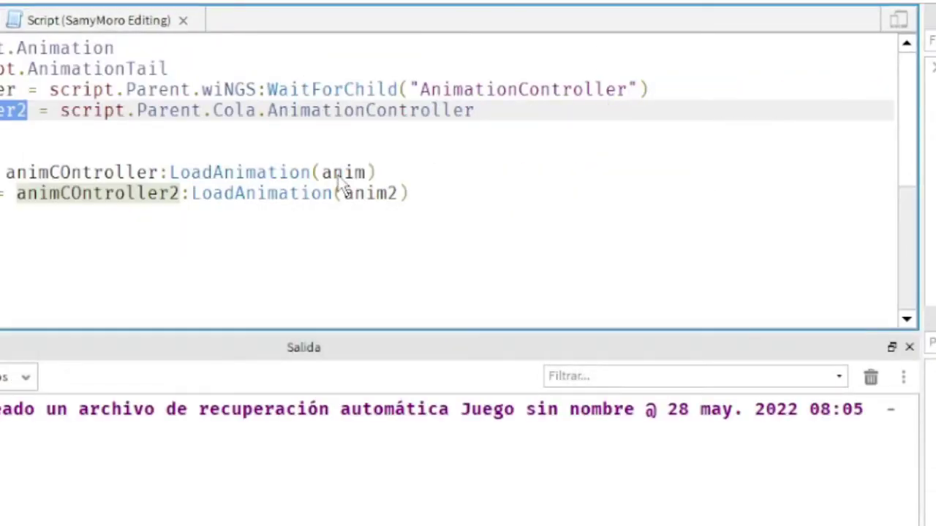
# Run the game with the edited script and walk the character around, viewing the wing and tail animations from behind.
pyautogui.press('F5')
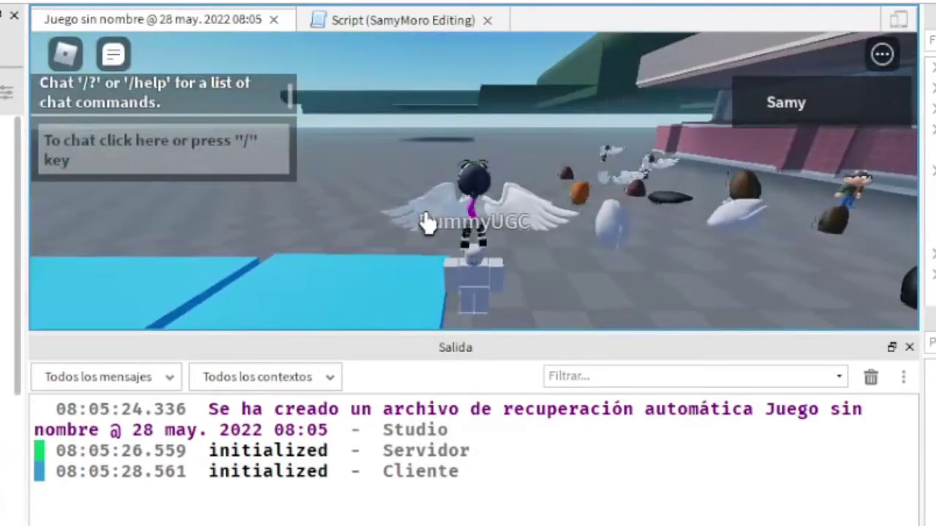
pyautogui.press('w')
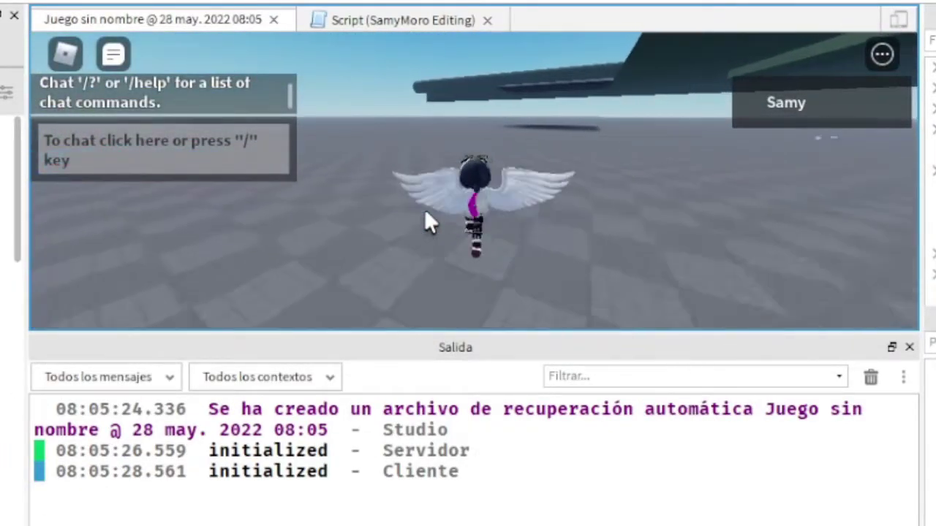
pyautogui.scroll(4, 426, 211)
pyautogui.moveTo(426, 211); pyautogui.dragTo(426, 211, button='right')
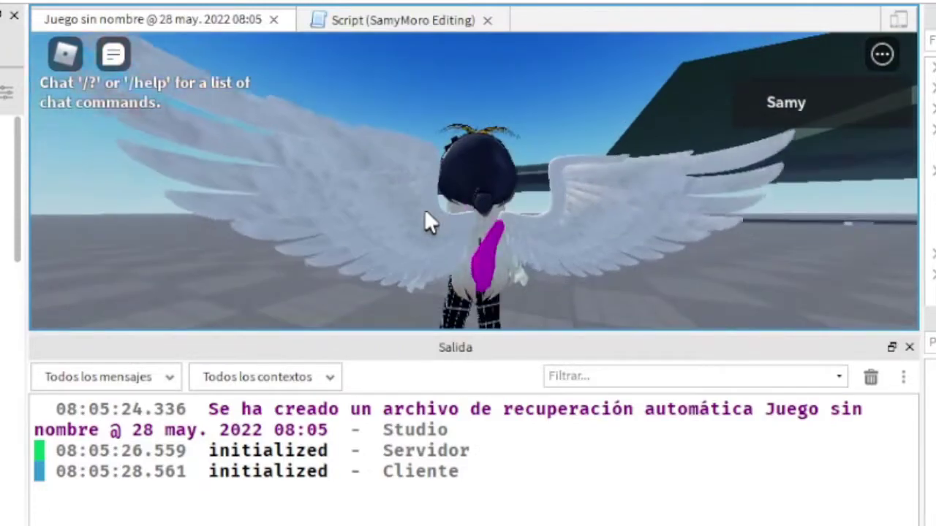
pyautogui.scroll(-1, 426, 211)
pyautogui.press('w')
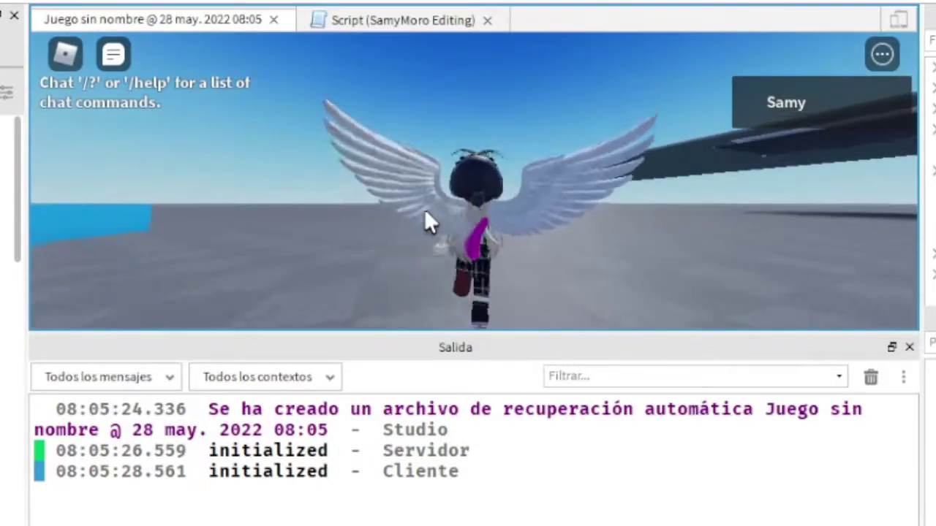
pyautogui.press('d')
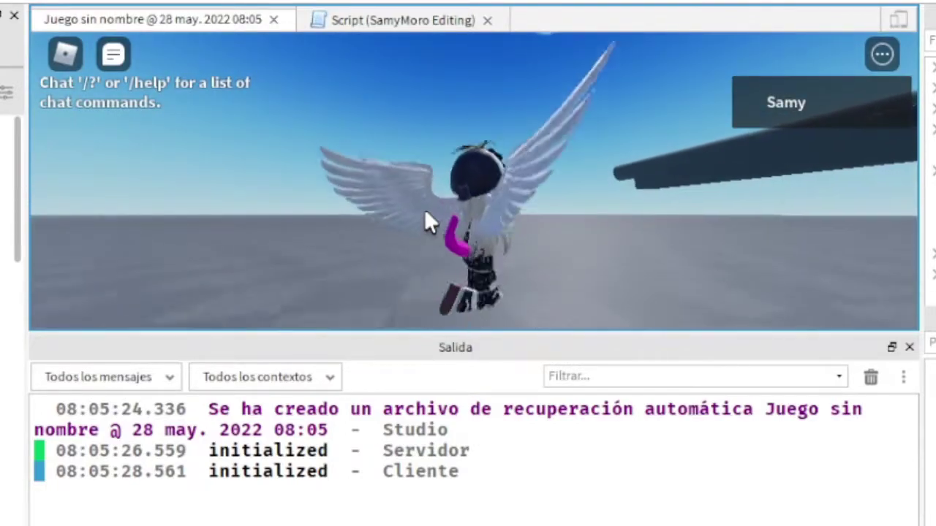
pyautogui.moveTo(426, 211); pyautogui.dragTo(425, 212, button='right')
pyautogui.press('w')
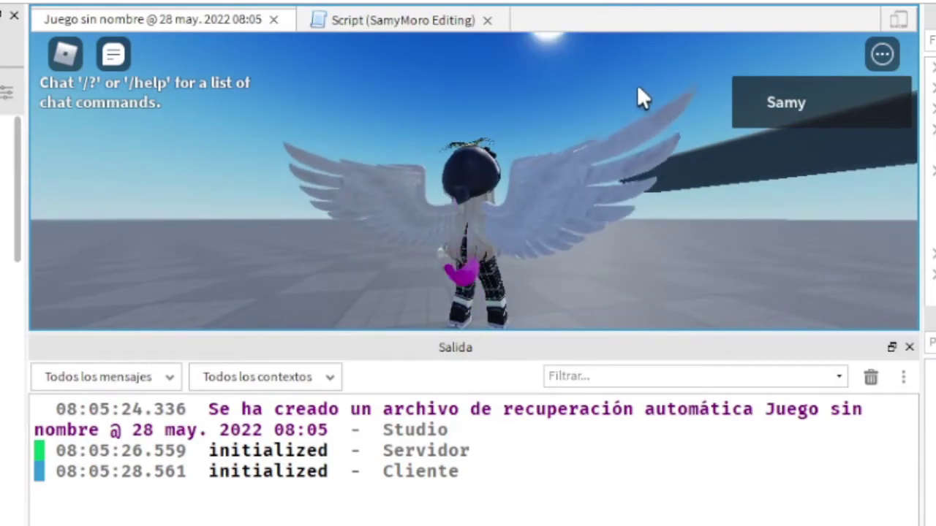
pyautogui.moveTo(495, 212); pyautogui.dragTo(473, 211, button='right')
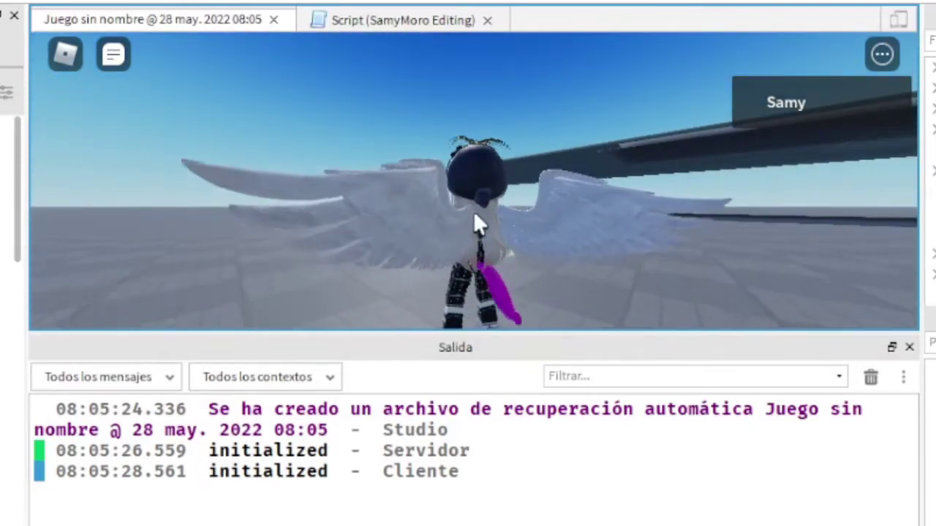